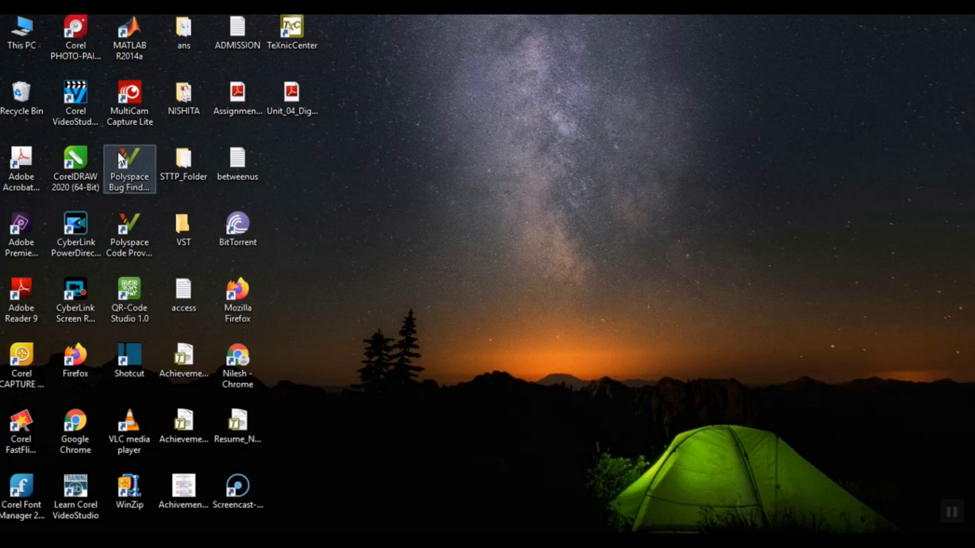
# - Open CorelDRAW 2020 and create a new A4 portrait document named My_Project_01
pyautogui.click(62, 164)
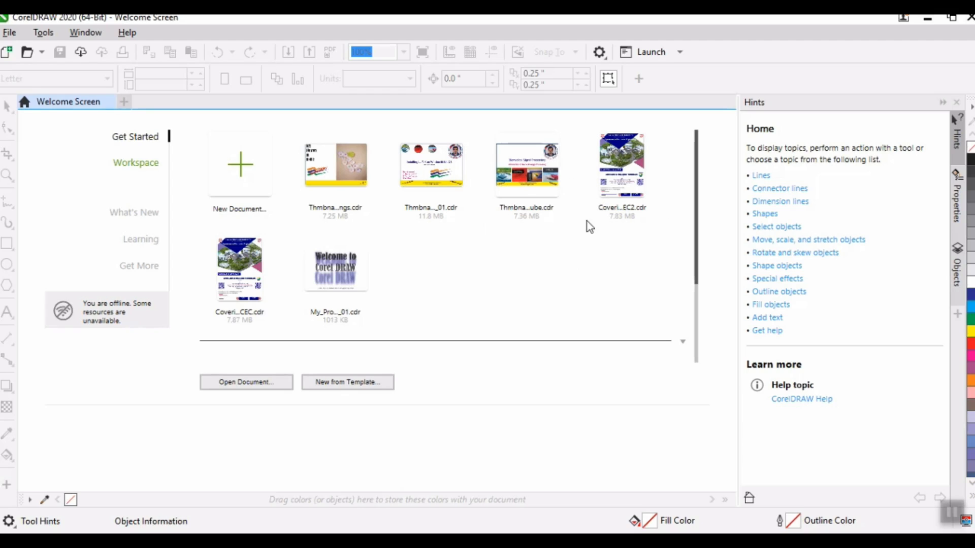
pyautogui.click(9, 32)
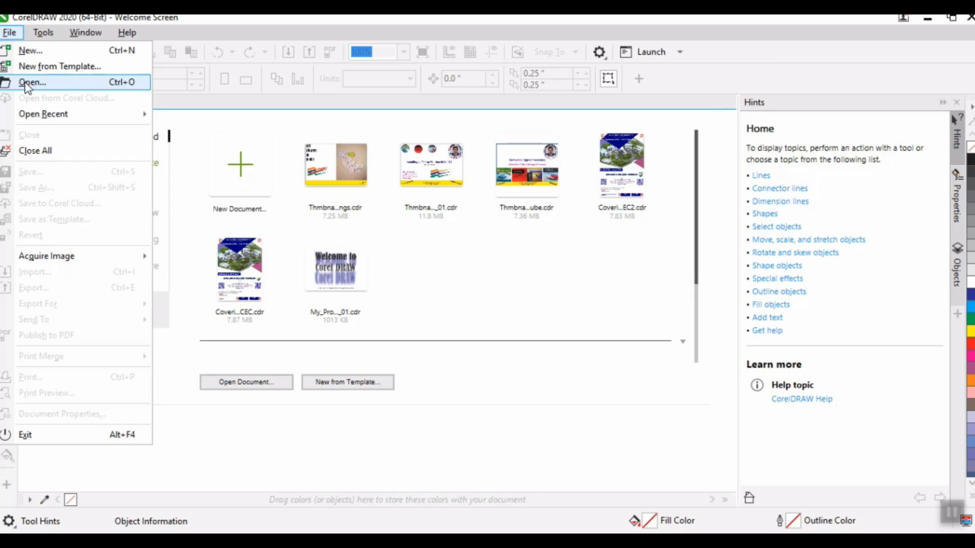
pyautogui.moveTo(141, 113)
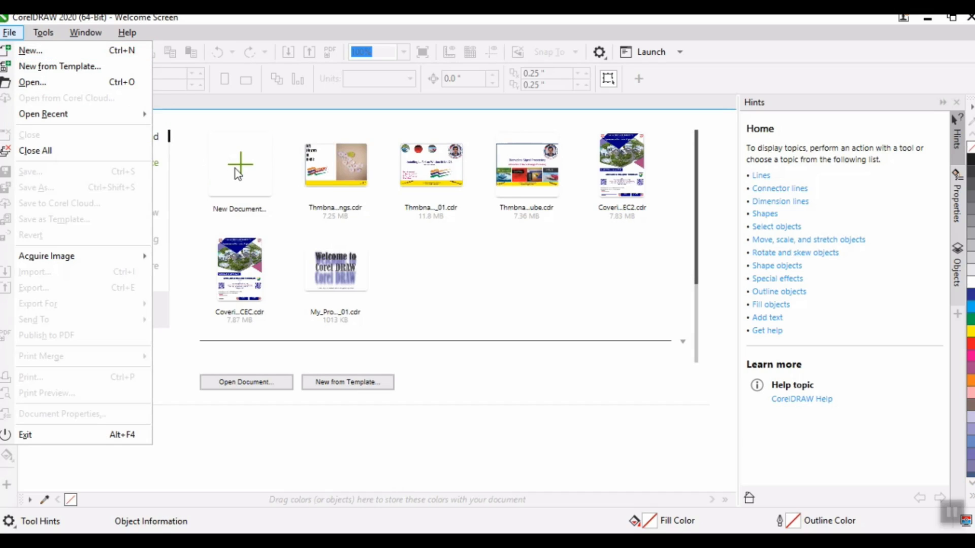
pyautogui.click(236, 169)
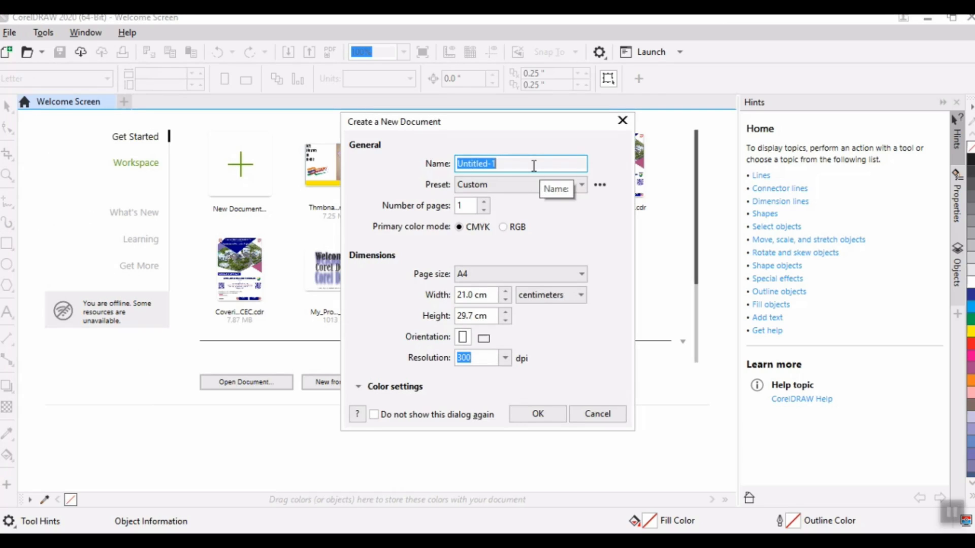
pyautogui.write('My_Project')
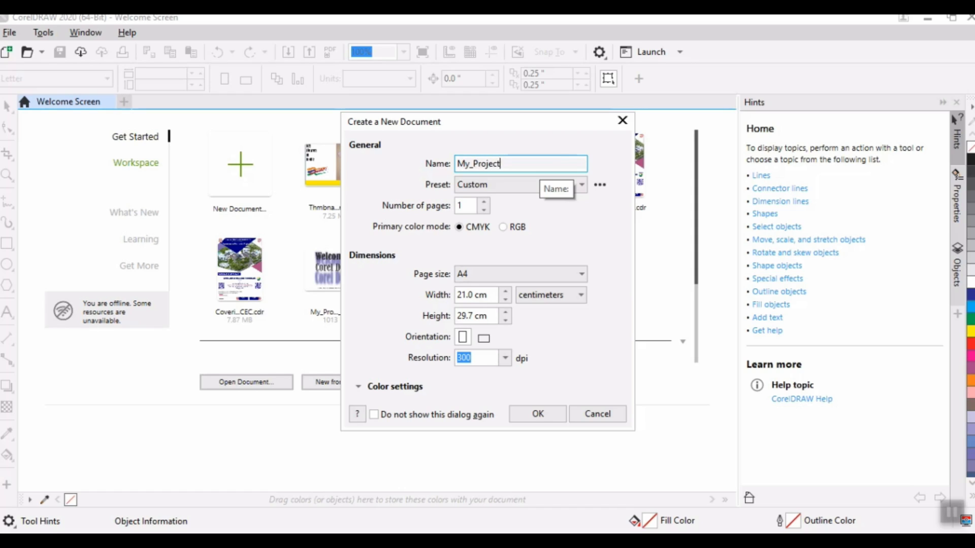
pyautogui.write('_01')
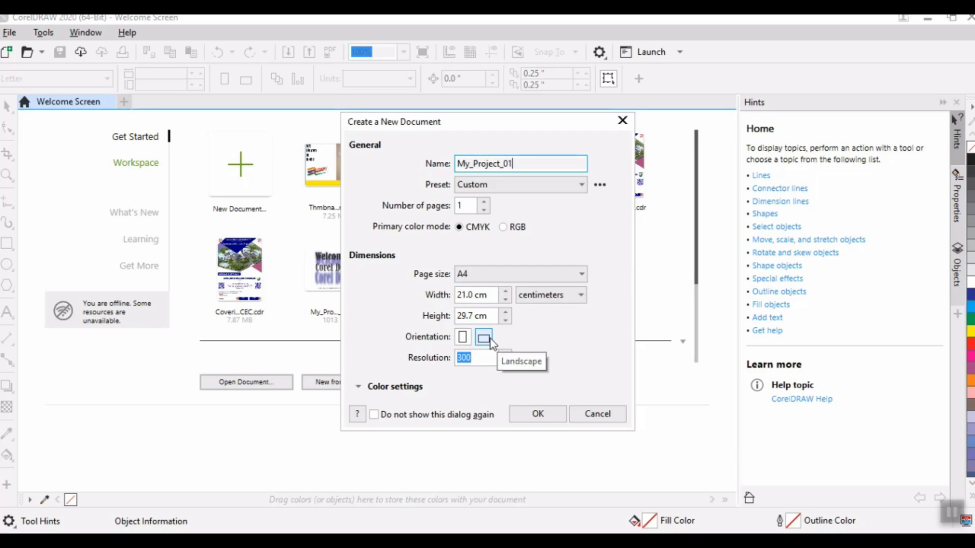
pyautogui.click(539, 415)
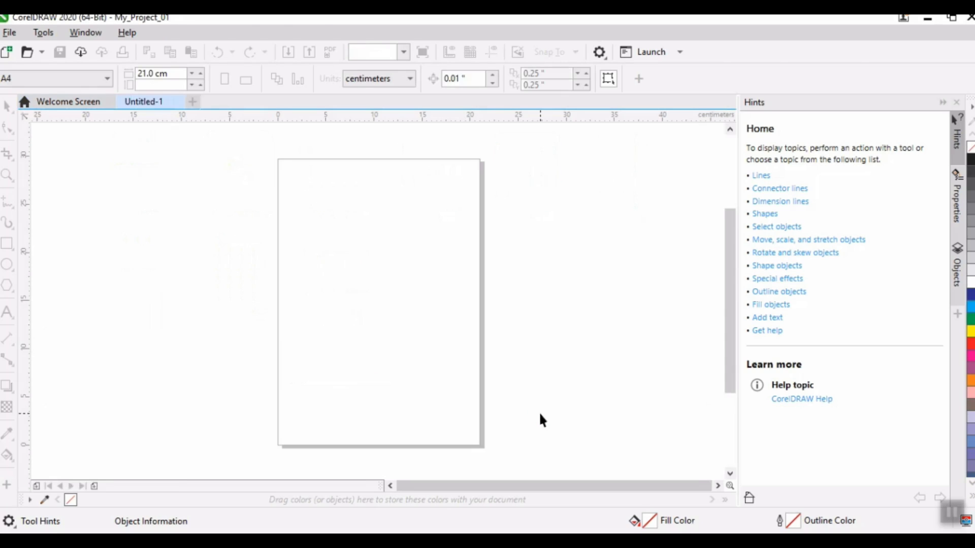
# - Place a horizontal guideline just inside the page's top edge, at about 29.16 cm
pyautogui.scroll(3, 538, 411)
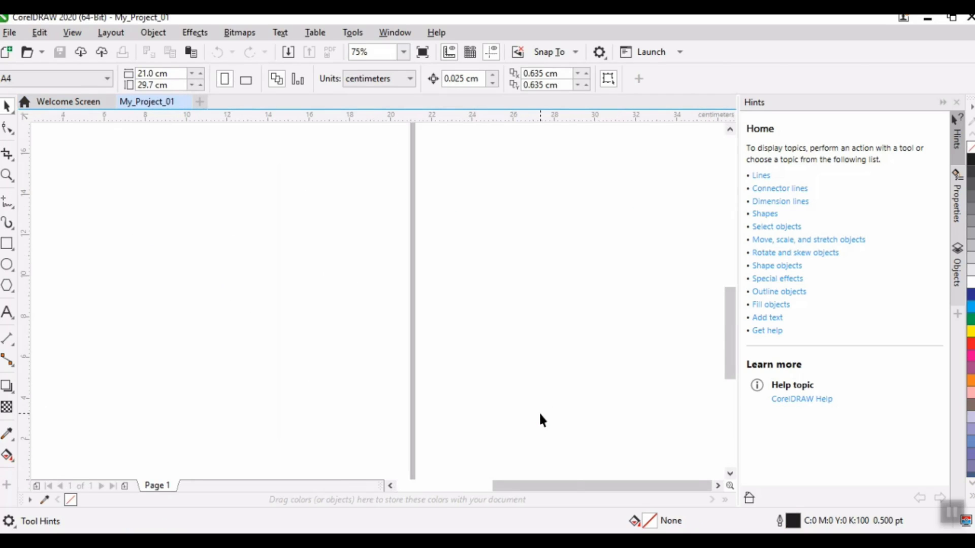
pyautogui.moveTo(567, 490); pyautogui.dragTo(509, 490)
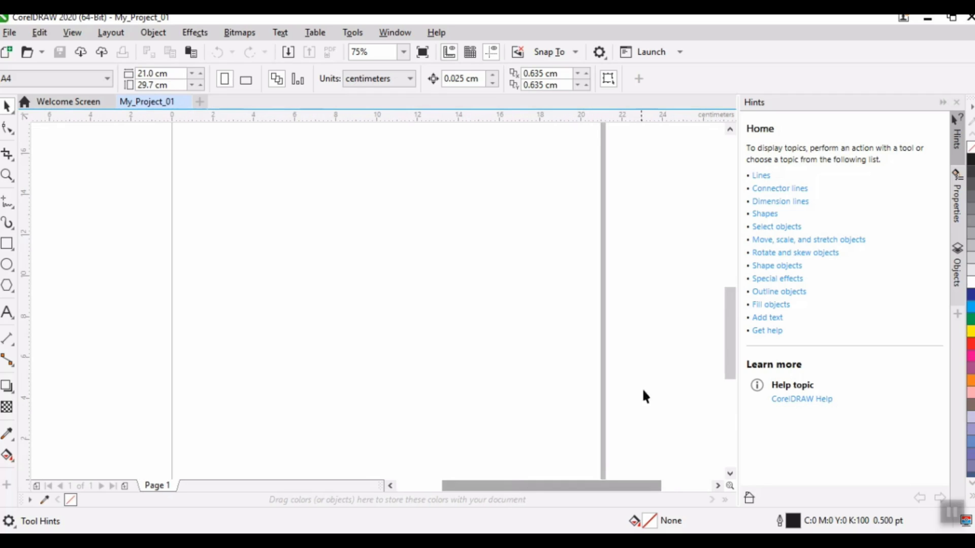
pyautogui.moveTo(729, 359); pyautogui.dragTo(696, 277)
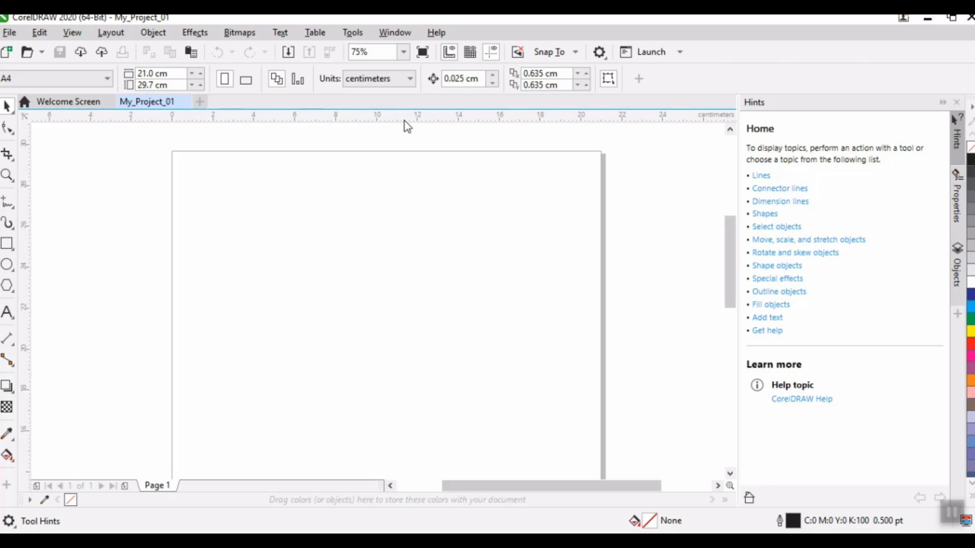
pyautogui.moveTo(405, 121); pyautogui.dragTo(408, 143)
pyautogui.moveTo(411, 168); pyautogui.dragTo(409, 163)
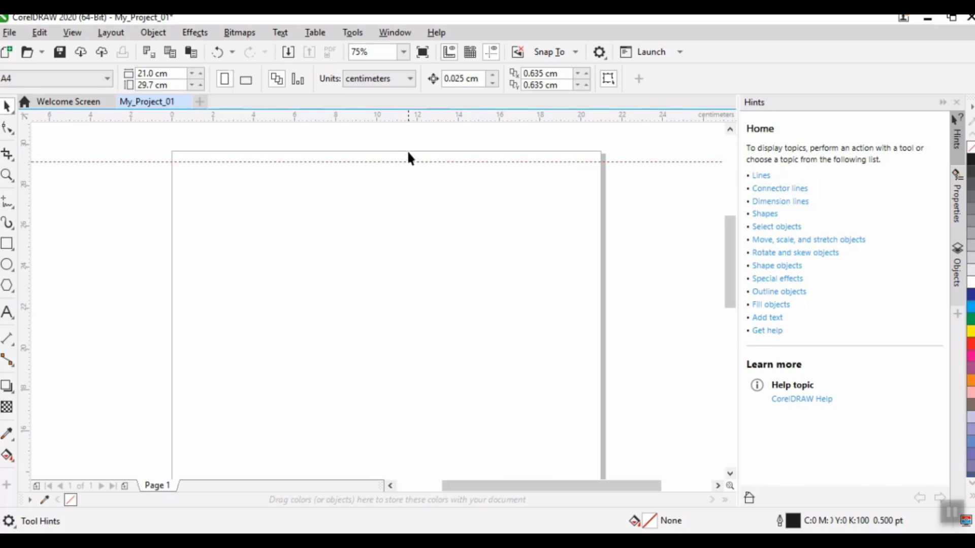
# - Add a horizontal guideline just above the page's bottom edge and vertical guidelines just inside its left and right edges, the right one at about 20.6 cm
pyautogui.moveTo(727, 257); pyautogui.dragTo(727, 343)
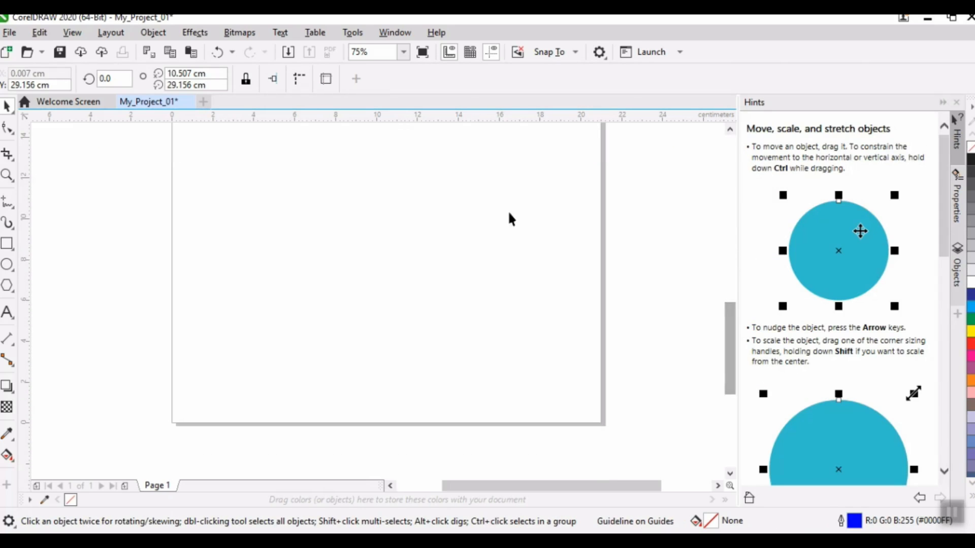
pyautogui.moveTo(395, 127); pyautogui.dragTo(392, 417)
pyautogui.moveTo(24, 291); pyautogui.dragTo(178, 285)
pyautogui.moveTo(25, 259); pyautogui.dragTo(594, 282)
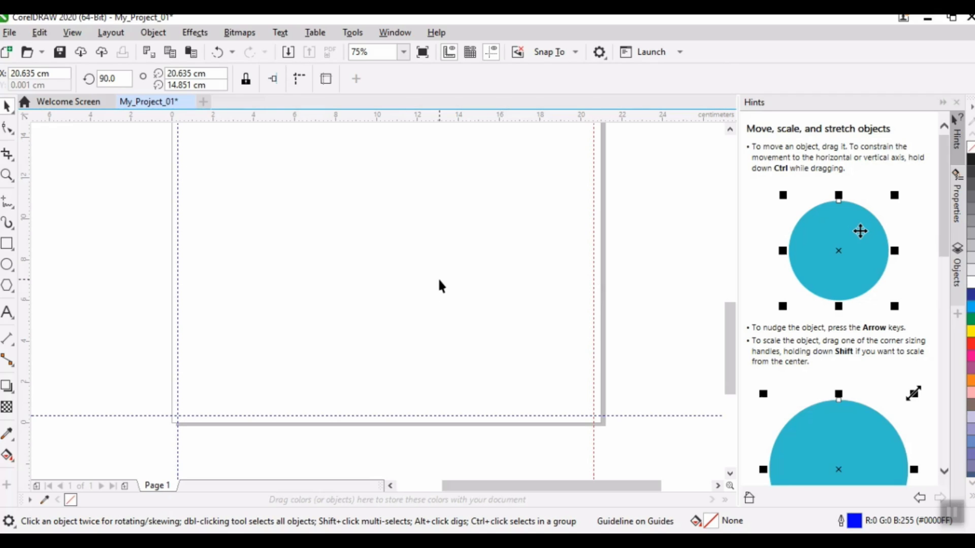
# - Add artistic text reading "Welcome to" and "Corel DRAW" on two lines near the top of the page
pyautogui.moveTo(727, 351); pyautogui.dragTo(751, 249)
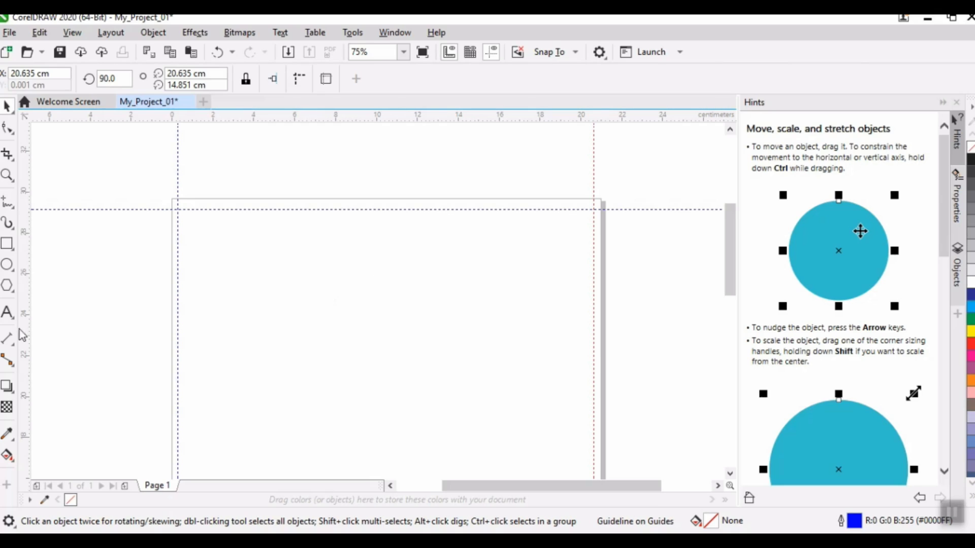
pyautogui.click(8, 313)
pyautogui.click(261, 249)
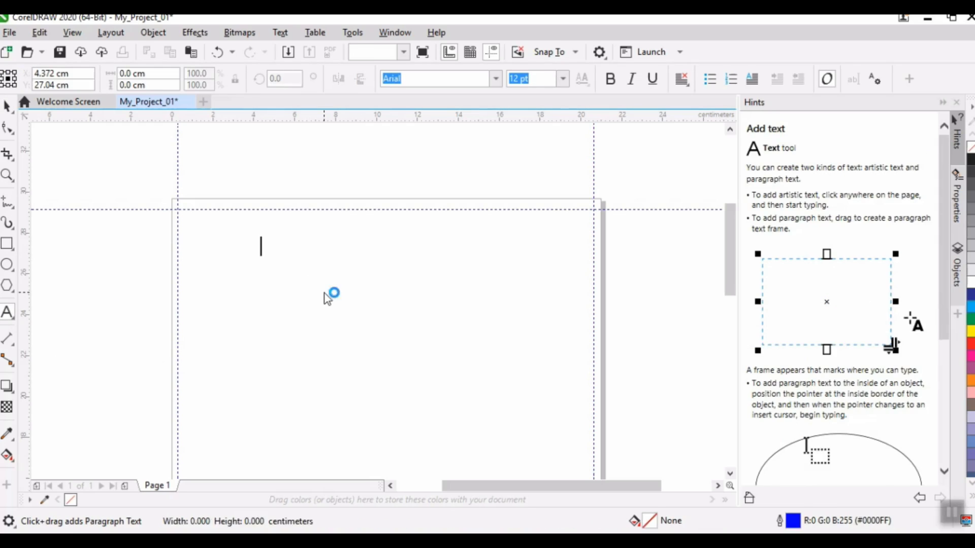
pyautogui.write('Welcome to')
pyautogui.press('Return')
pyautogui.write('Co')
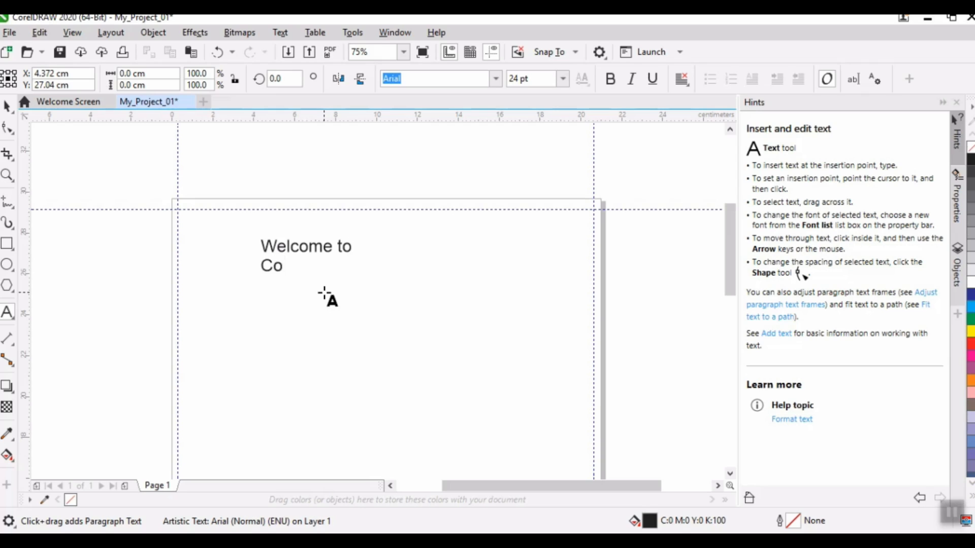
pyautogui.write('rel DRWA')
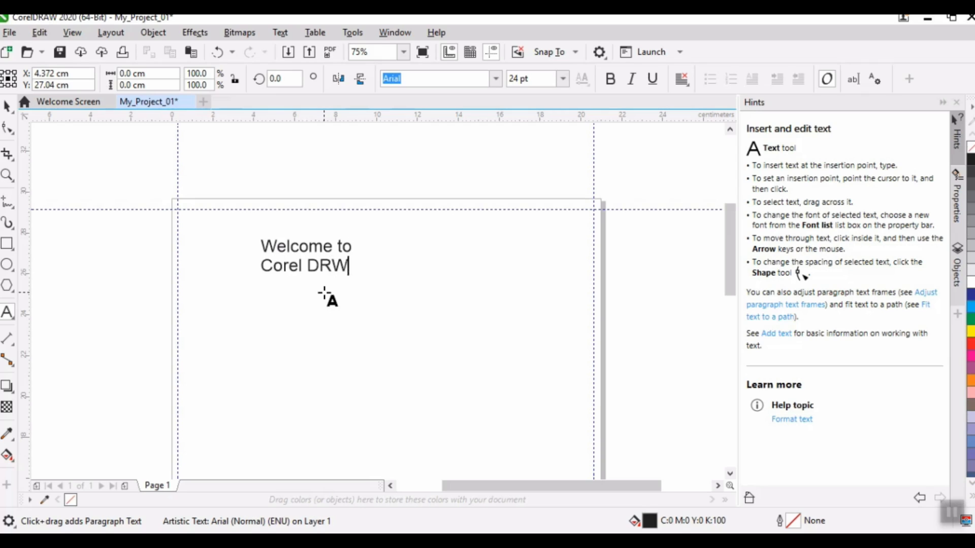
pyautogui.press('BackSpace')
pyautogui.press('BackSpace')
pyautogui.write('AW')
pyautogui.click(287, 299)
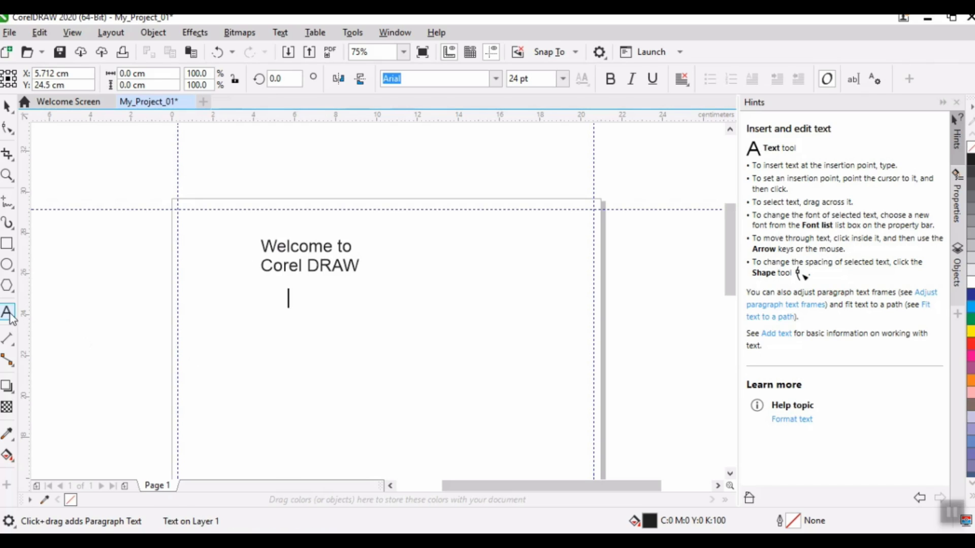
# - Create a paragraph text frame about 14.7 by 2.9 cm below the heading, reading "Corel Draw is a professional vector graphics product"
pyautogui.moveTo(228, 305); pyautogui.dragTo(528, 363)
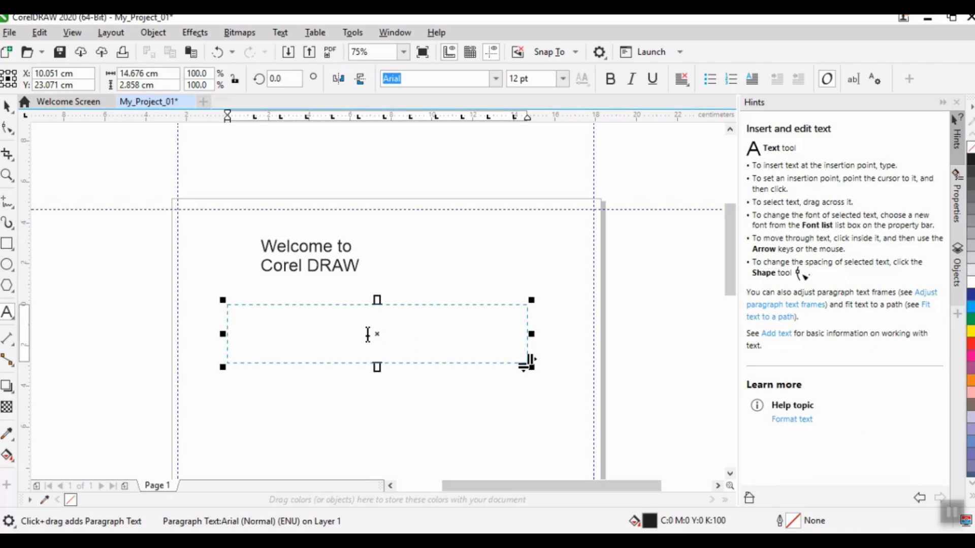
pyautogui.write('Corel Drwa')
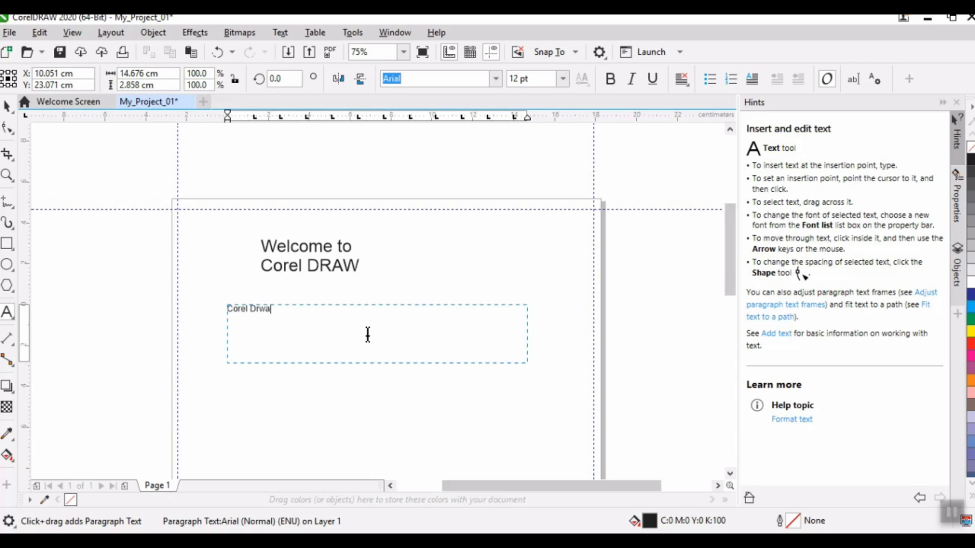
pyautogui.press('BackSpace')
pyautogui.press('BackSpace')
pyautogui.write('aw is a professional vector graphics')
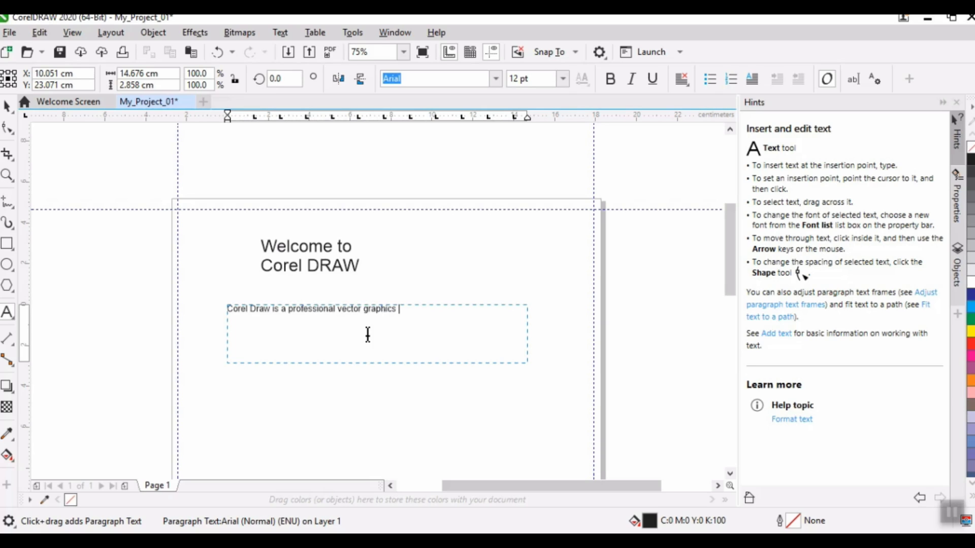
pyautogui.write(' product')
# - Shorten the paragraph text frame to about 0.8 cm high and center-align its text
pyautogui.click(7, 105)
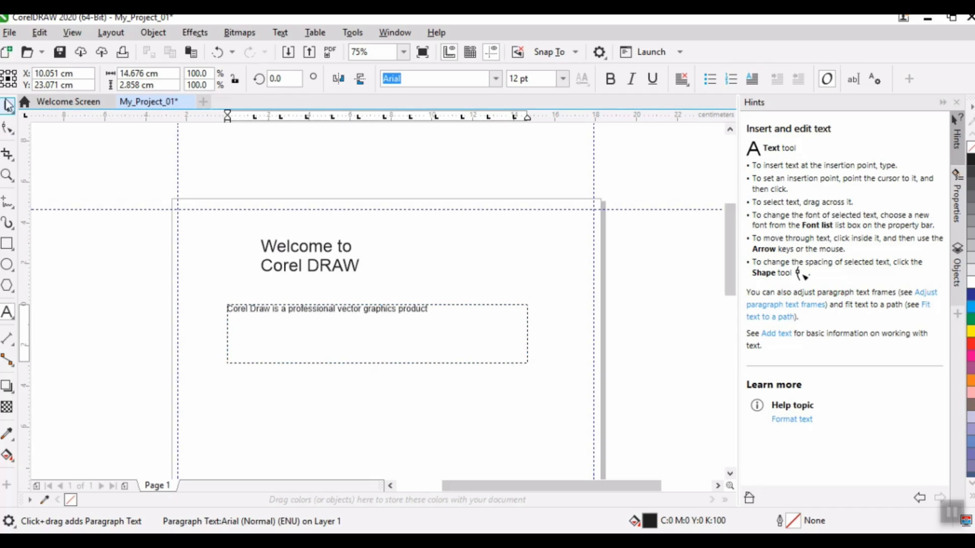
pyautogui.moveTo(377, 366); pyautogui.dragTo(376, 325)
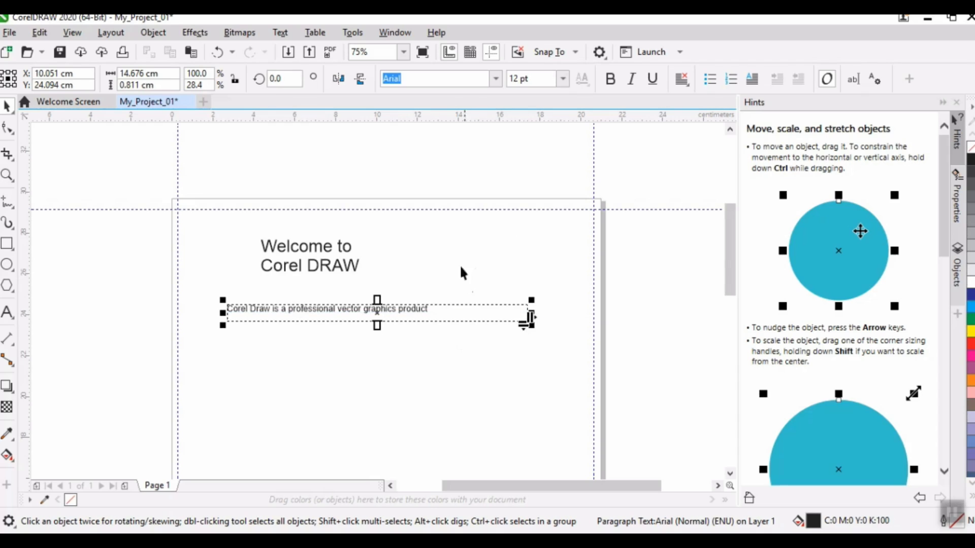
pyautogui.click(682, 79)
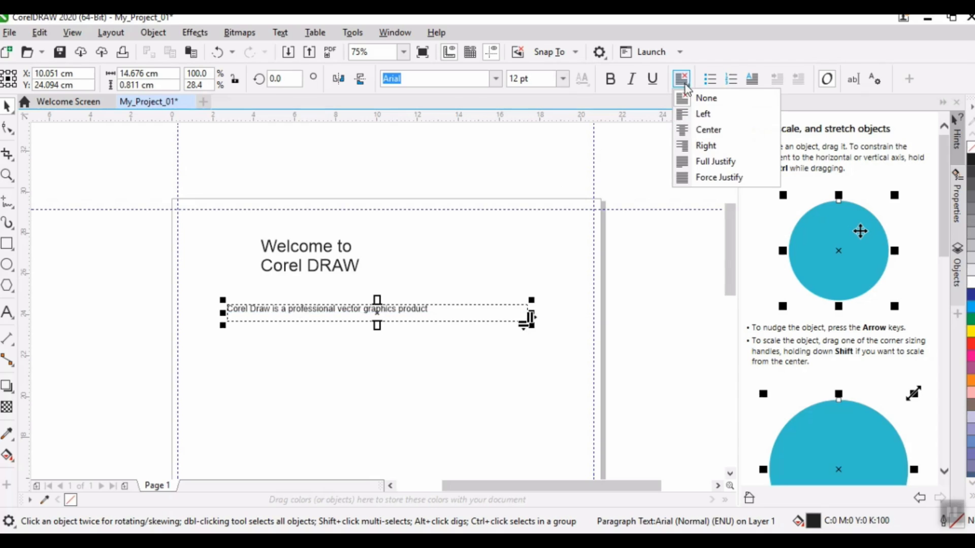
pyautogui.click(697, 131)
# - Center-align the "Welcome to Corel DRAW" heading and make it bold
pyautogui.click(299, 268)
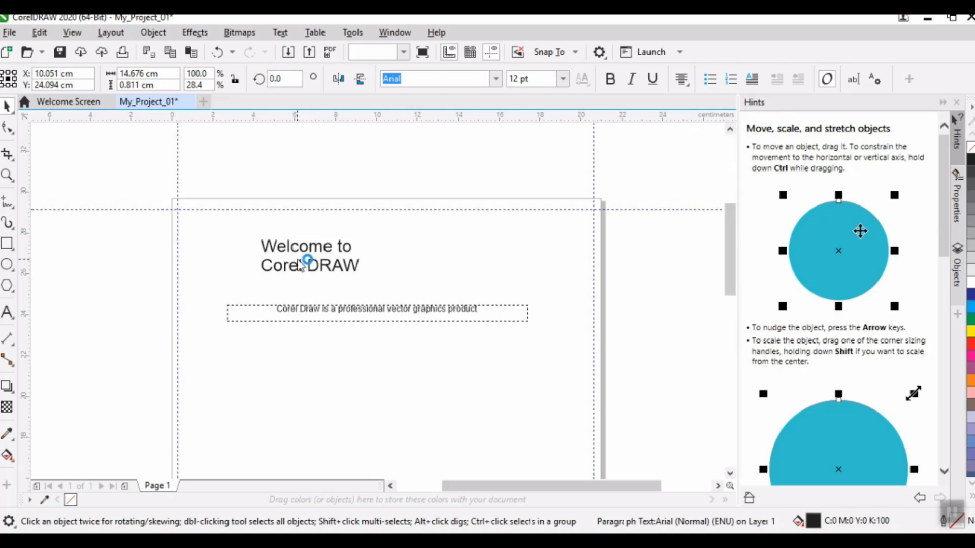
pyautogui.click(322, 250)
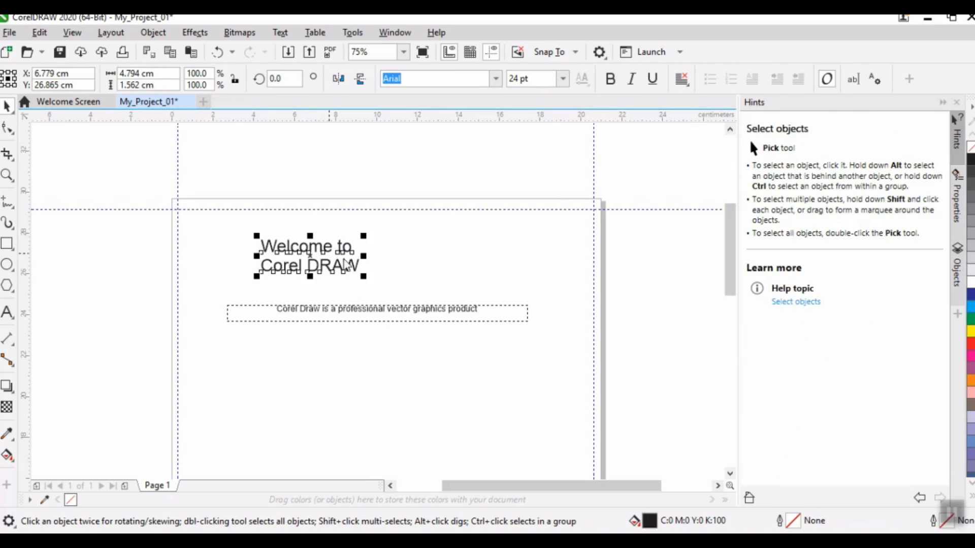
pyautogui.click(682, 79)
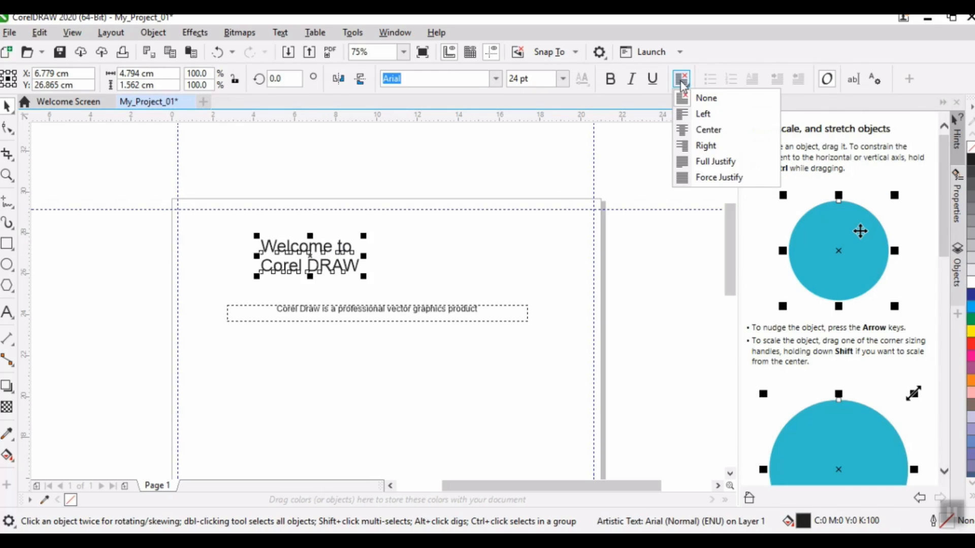
pyautogui.click(705, 133)
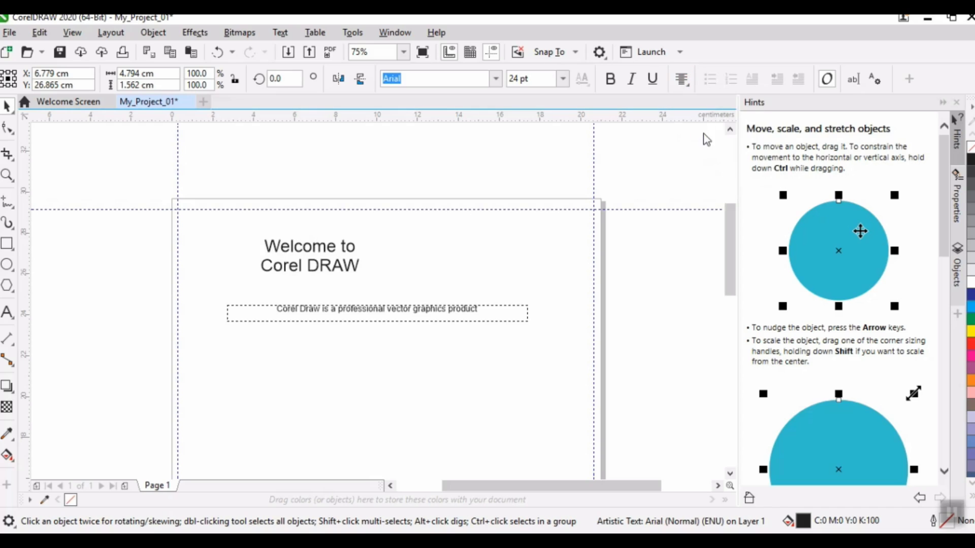
pyautogui.click(611, 82)
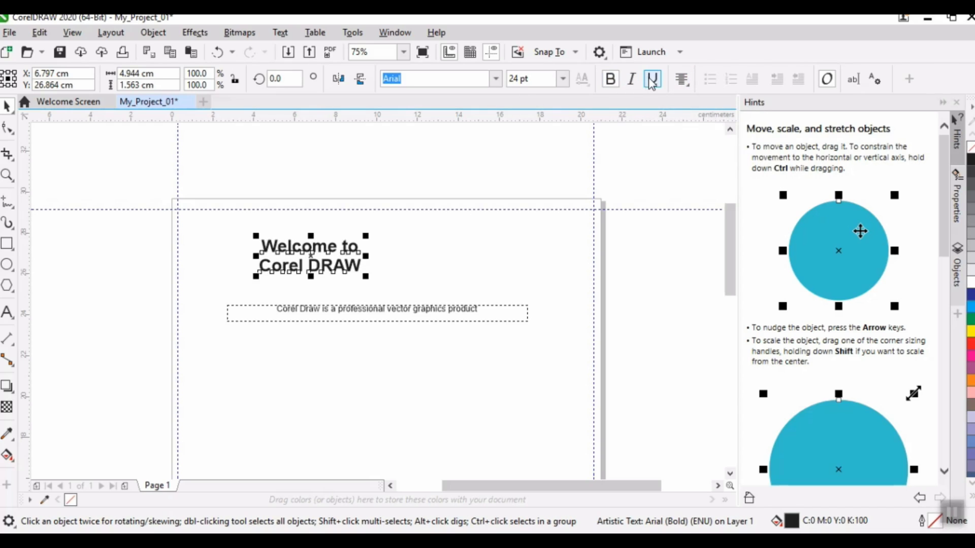
# - Set the heading's font size to 36 pt, then scale it up freehand to about 46 pt
pyautogui.click(564, 80)
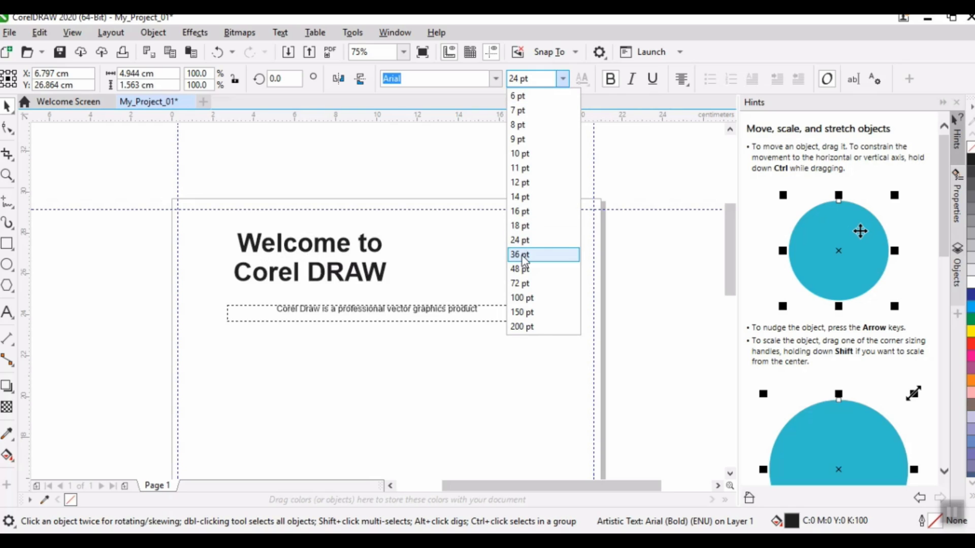
pyautogui.click(478, 252)
pyautogui.moveTo(393, 228)
pyautogui.mouseDown()
pyautogui.moveTo(452, 213)
pyautogui.moveTo(442, 215)
pyautogui.mouseUp()
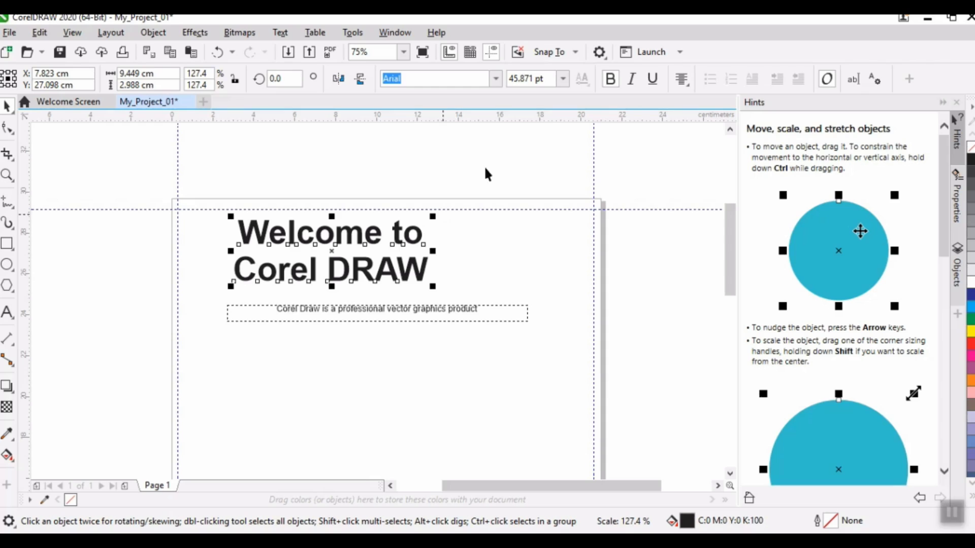
# - Change the heading's font to Bernard MT Condensed and move it to the page's horizontal middle, at about X 10.4 cm
pyautogui.click(496, 79)
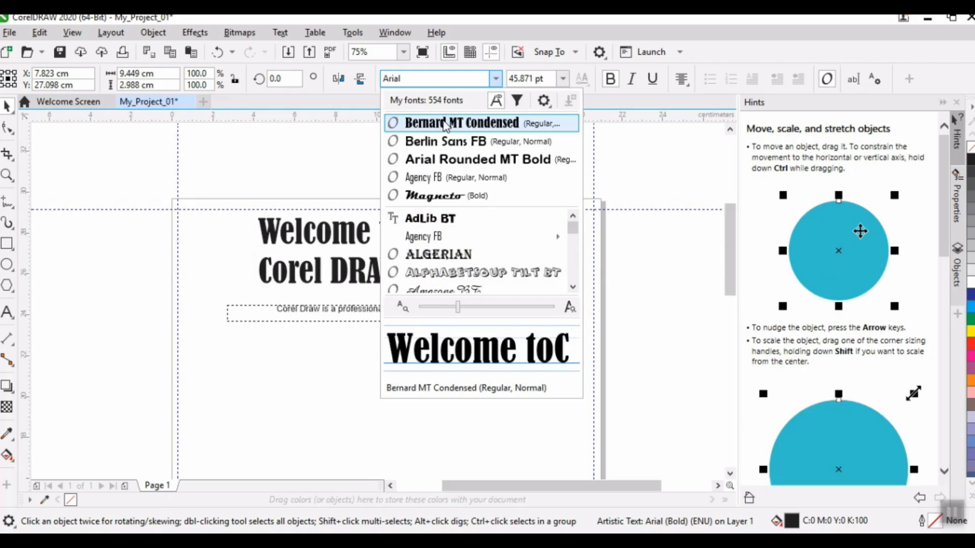
pyautogui.click(445, 124)
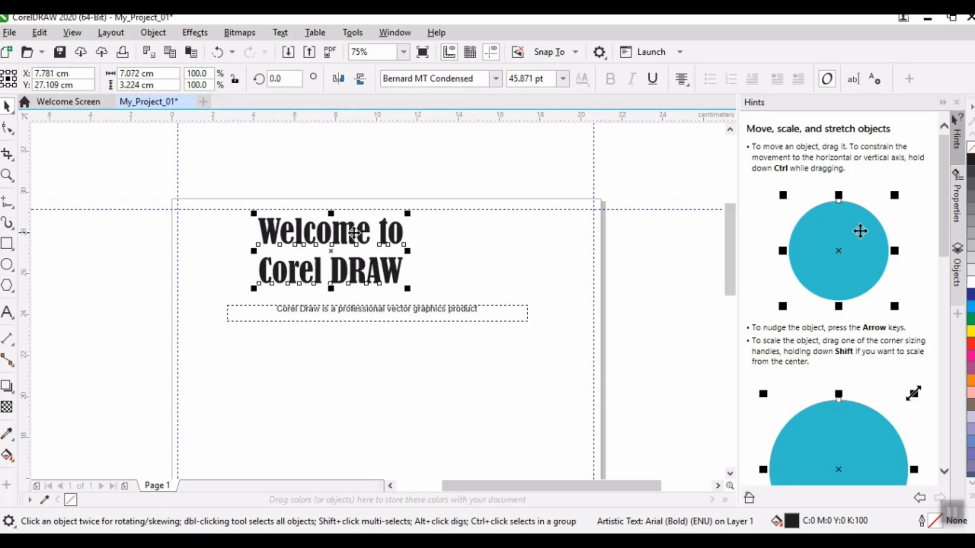
pyautogui.moveTo(360, 244); pyautogui.dragTo(412, 245)
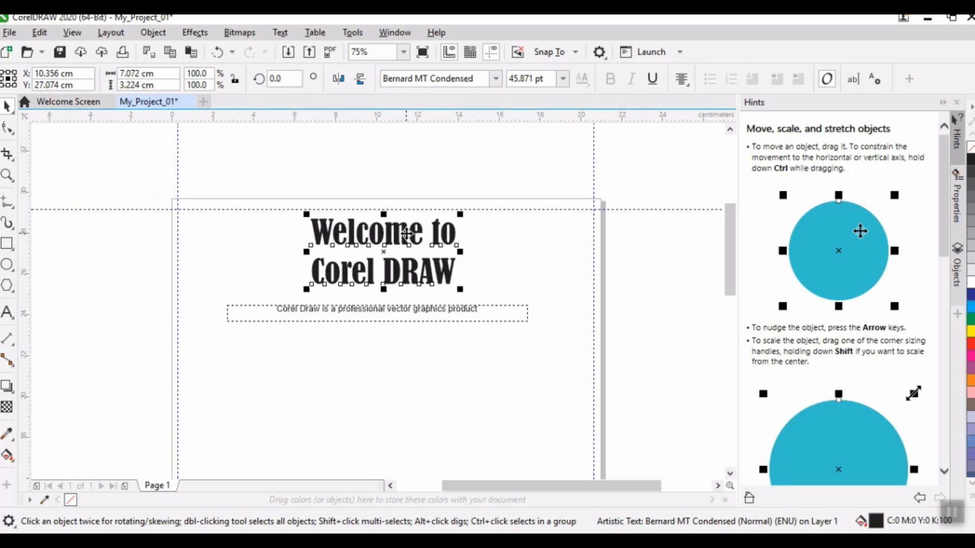
# - Move the paragraph text frame straight down to leave a wider gap below the heading
pyautogui.click(419, 355)
pyautogui.click(378, 307)
pyautogui.moveTo(380, 309); pyautogui.dragTo(383, 367)
# - Fill the heading with Blue and apply a fountain transparency running downward across it at about -78°
pyautogui.click(364, 237)
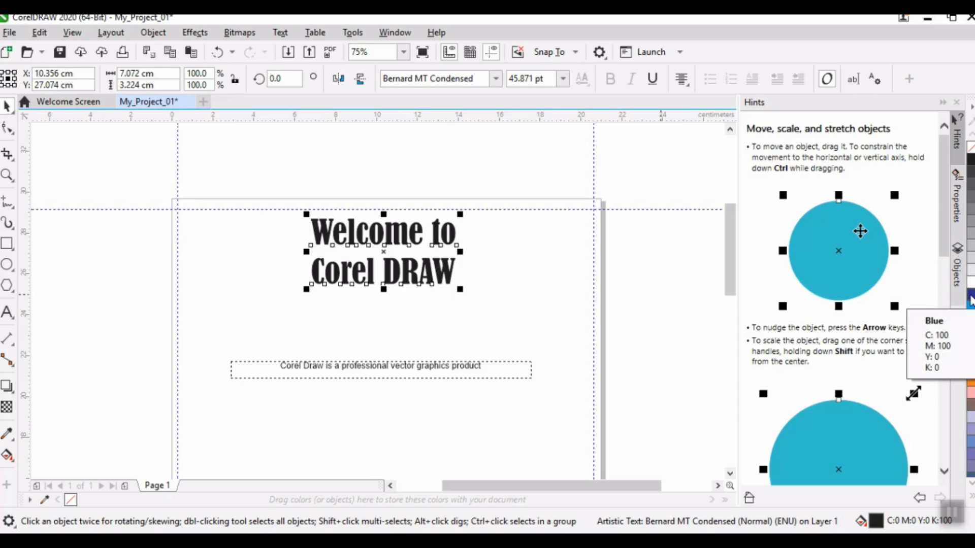
pyautogui.click(971, 299)
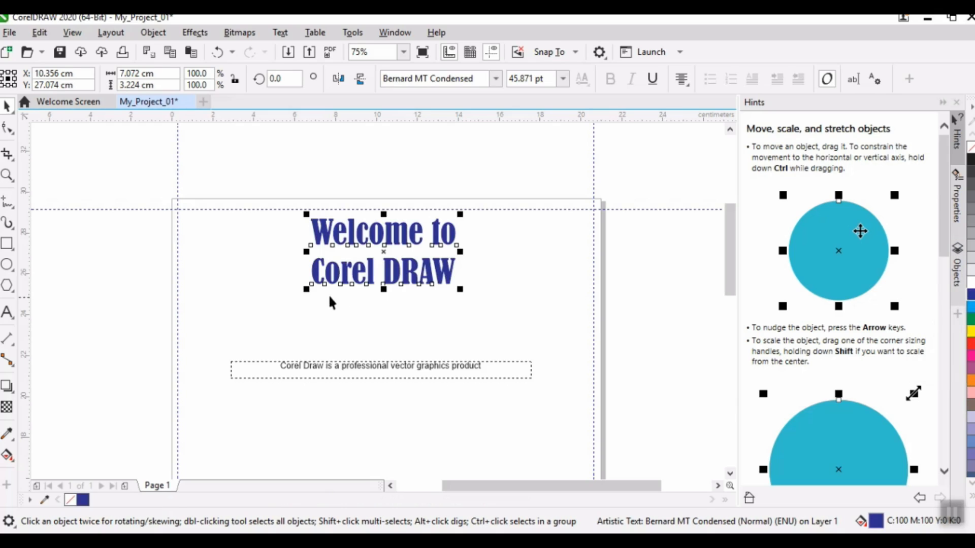
pyautogui.click(7, 408)
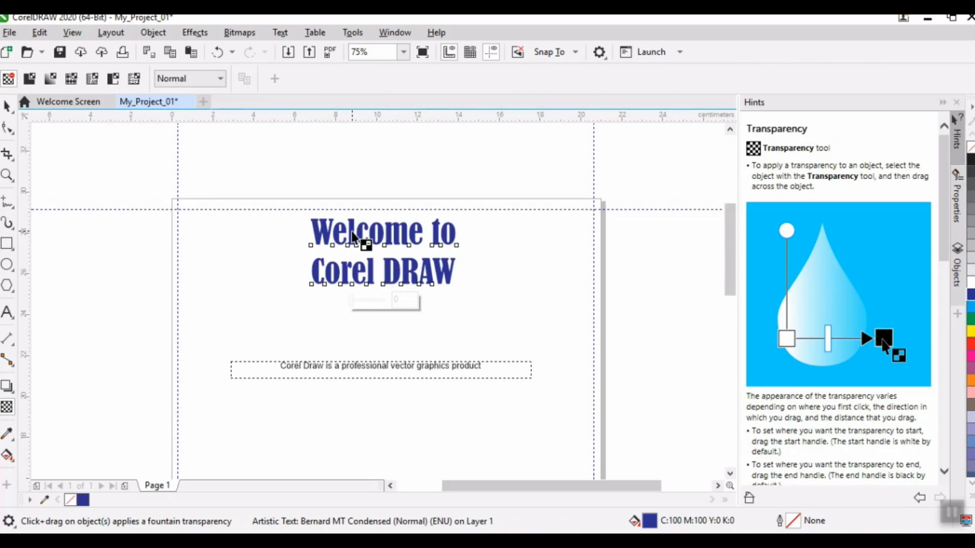
pyautogui.moveTo(353, 233)
pyautogui.mouseDown()
pyautogui.moveTo(376, 276)
pyautogui.moveTo(374, 311)
pyautogui.moveTo(381, 328)
pyautogui.moveTo(370, 279)
pyautogui.moveTo(388, 339)
pyautogui.moveTo(358, 260)
pyautogui.moveTo(396, 332)
pyautogui.mouseUp()
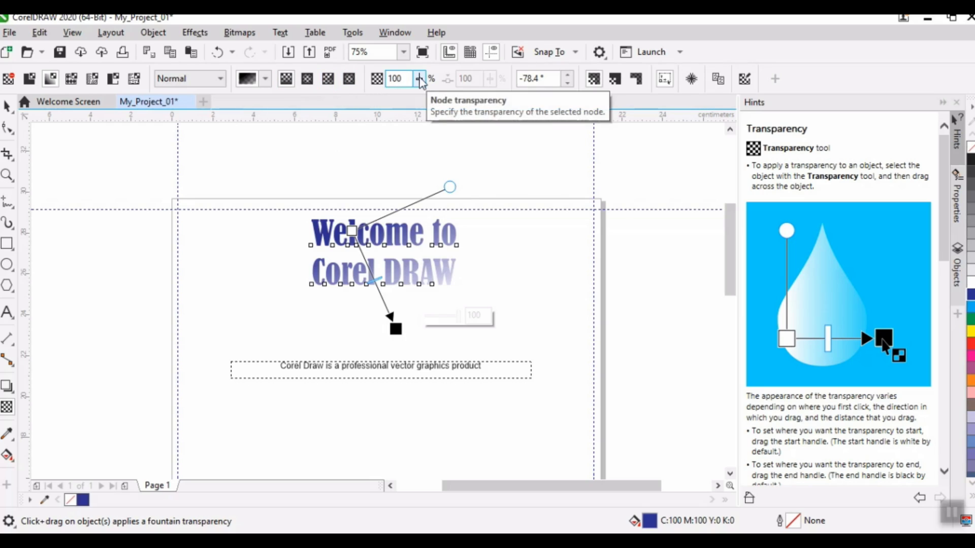
# - Set the end node of the heading's fountain transparency to 62%
pyautogui.click(419, 79)
pyautogui.moveTo(411, 99); pyautogui.dragTo(406, 99)
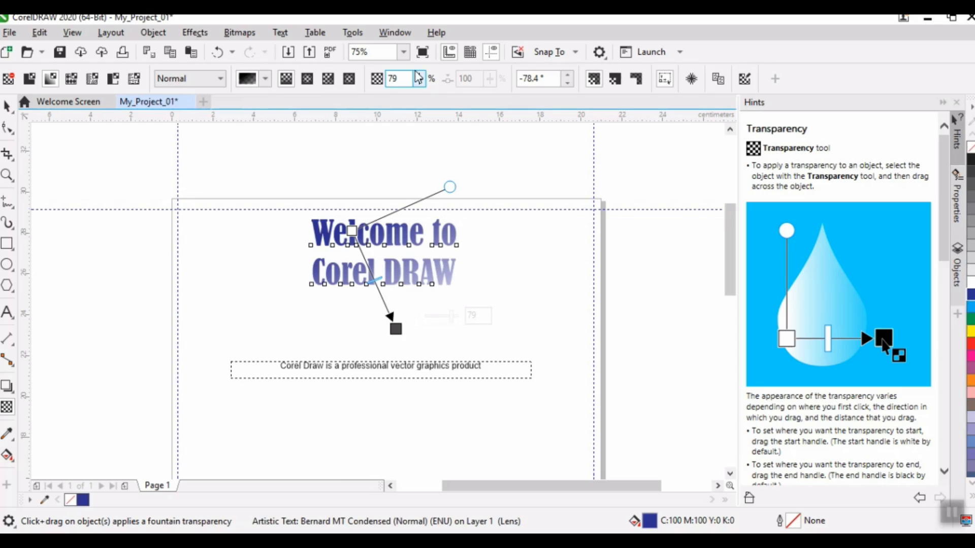
pyautogui.click(419, 78)
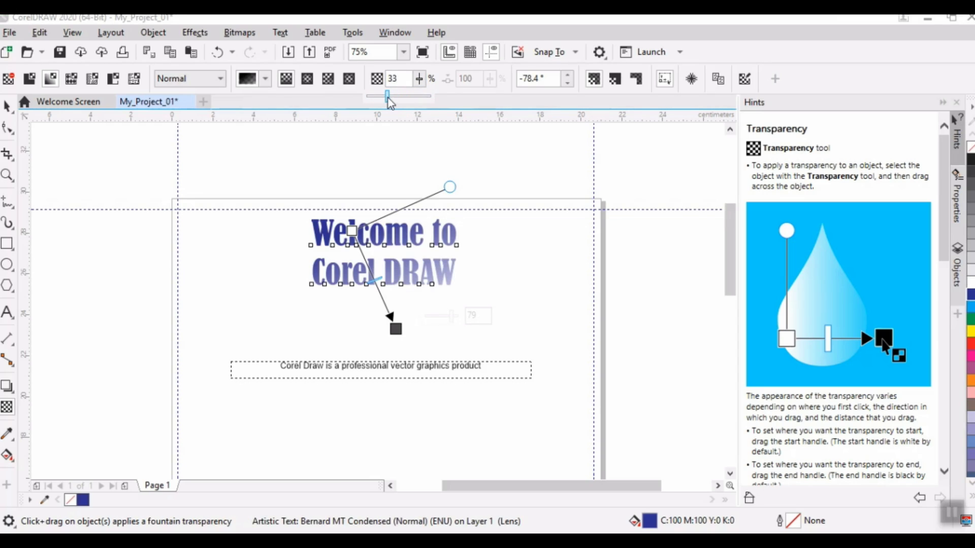
pyautogui.moveTo(389, 102); pyautogui.dragTo(387, 102)
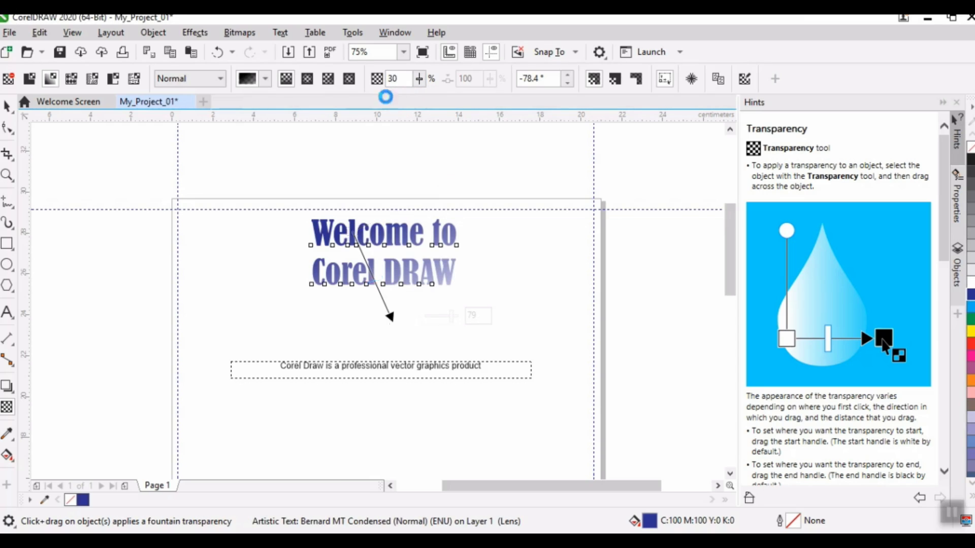
pyautogui.click(419, 81)
pyautogui.moveTo(439, 103); pyautogui.dragTo(442, 104)
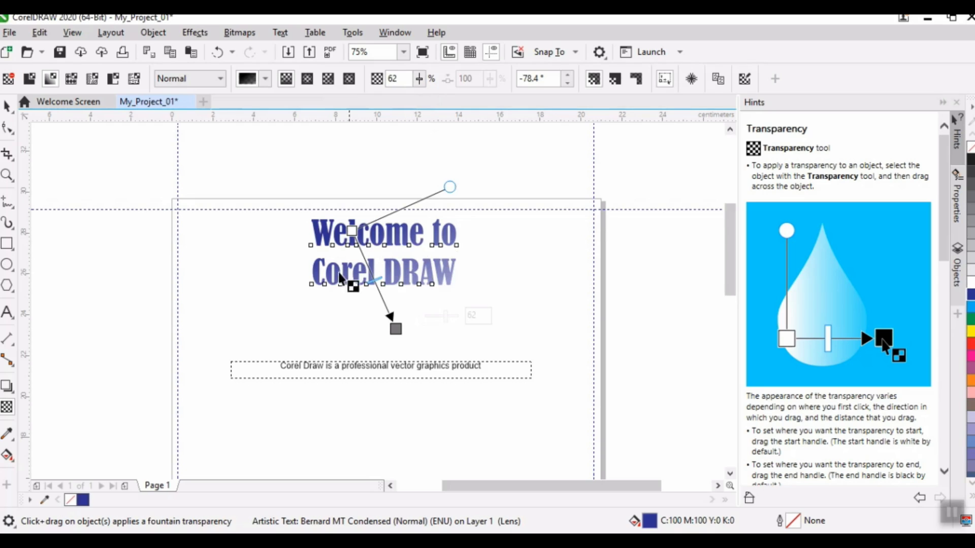
pyautogui.click(10, 108)
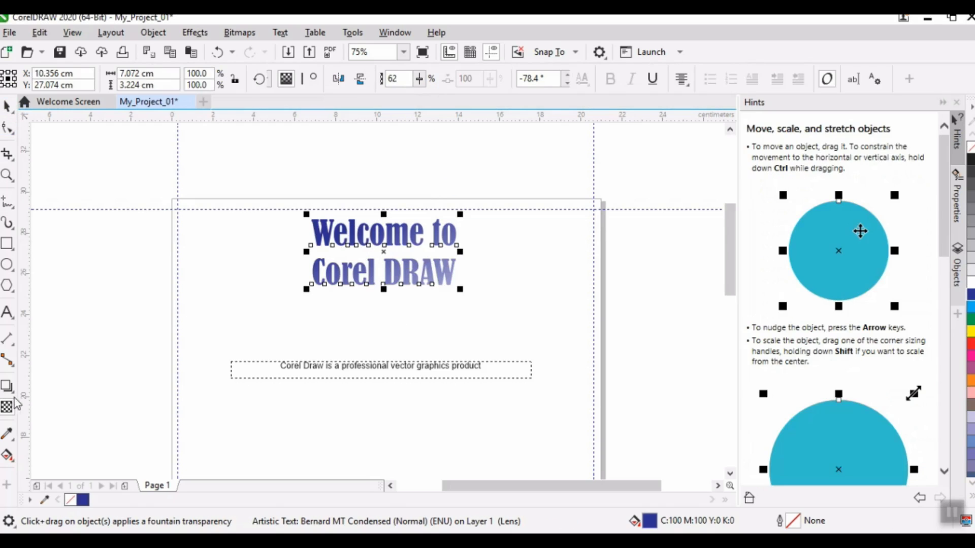
# - Add a drop shadow falling straight below the heading, at an angle of about 271 with a stretch of about 118
pyautogui.click(8, 390)
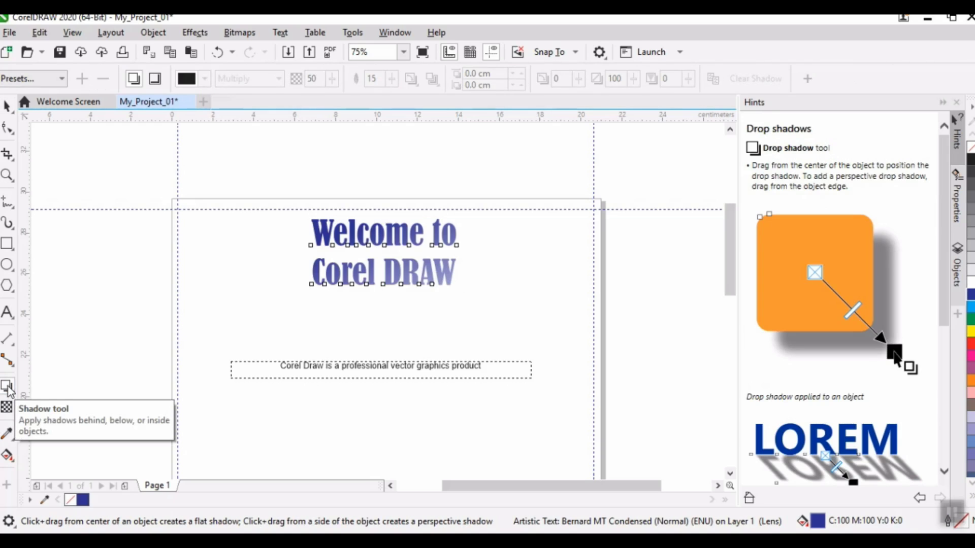
pyautogui.click(8, 390)
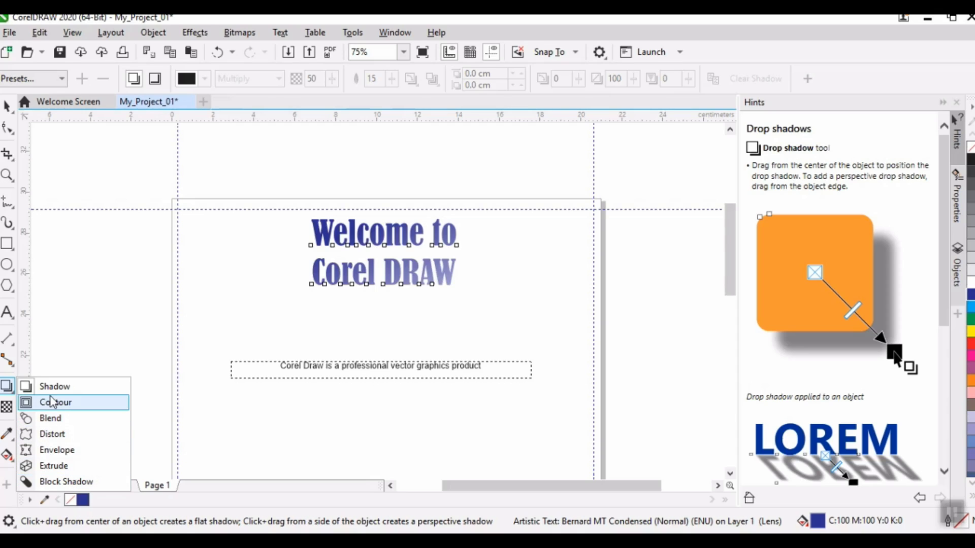
pyautogui.click(55, 387)
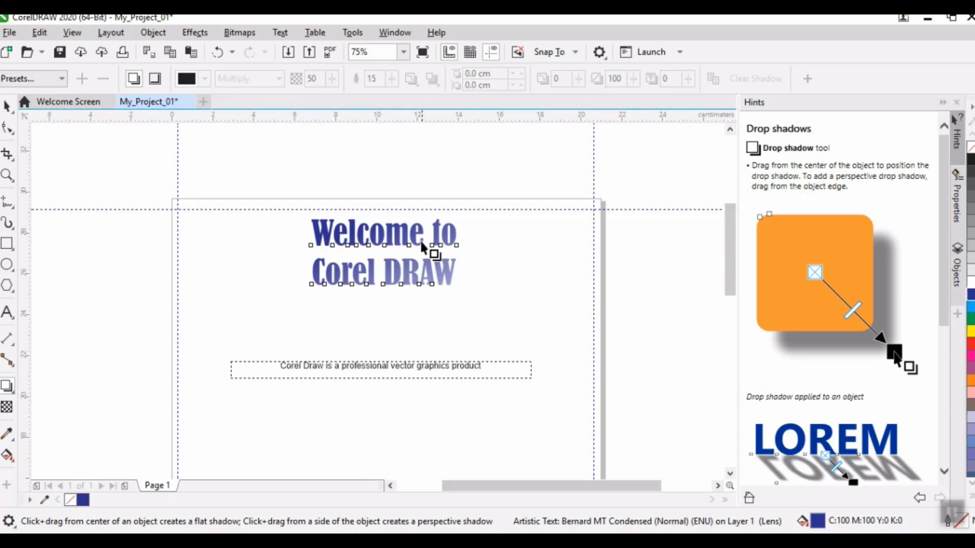
pyautogui.moveTo(406, 240); pyautogui.dragTo(385, 297)
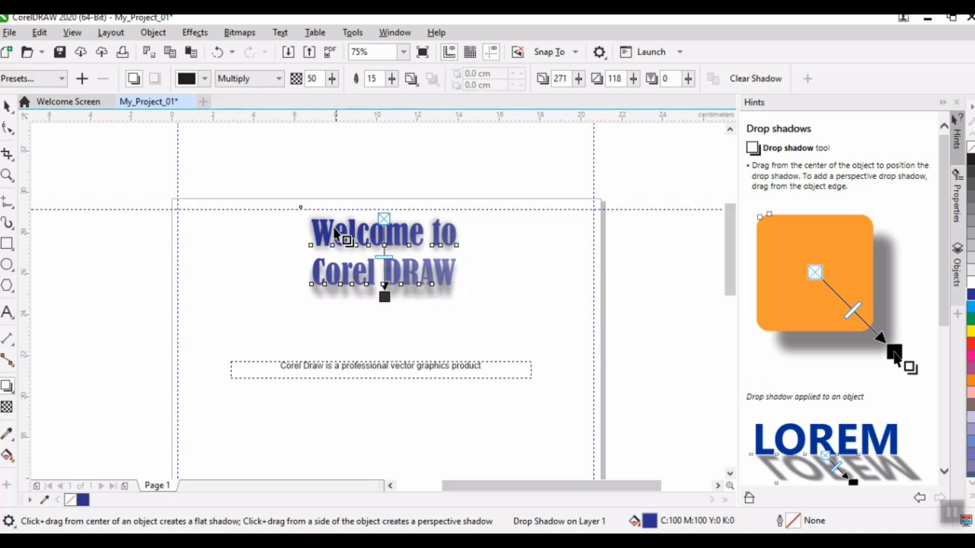
# - Change the heading's drop shadow color to Magenta
pyautogui.click(206, 78)
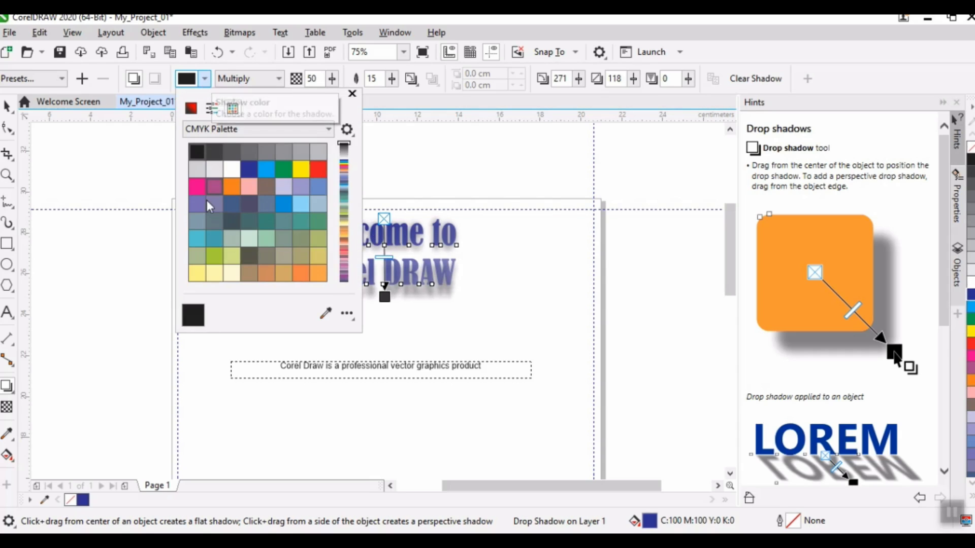
pyautogui.click(197, 185)
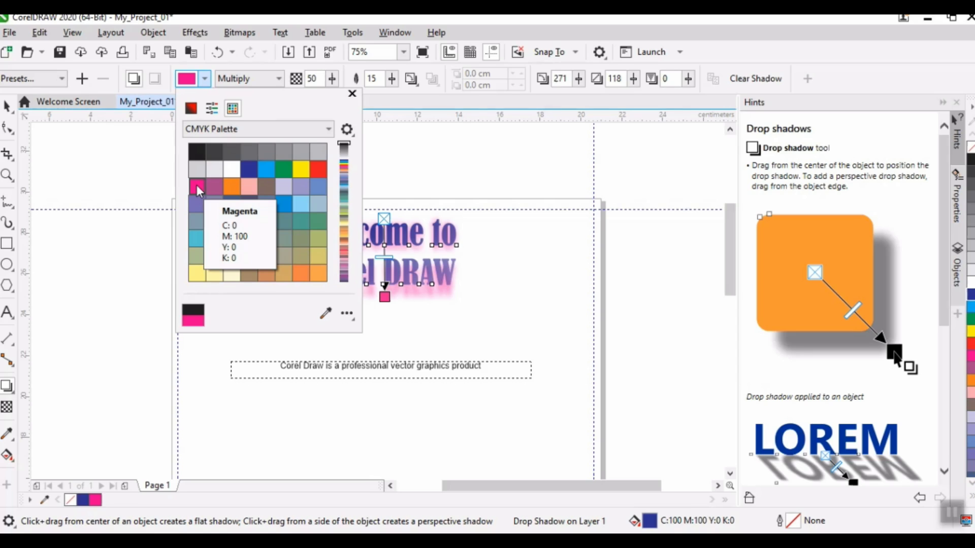
pyautogui.click(6, 102)
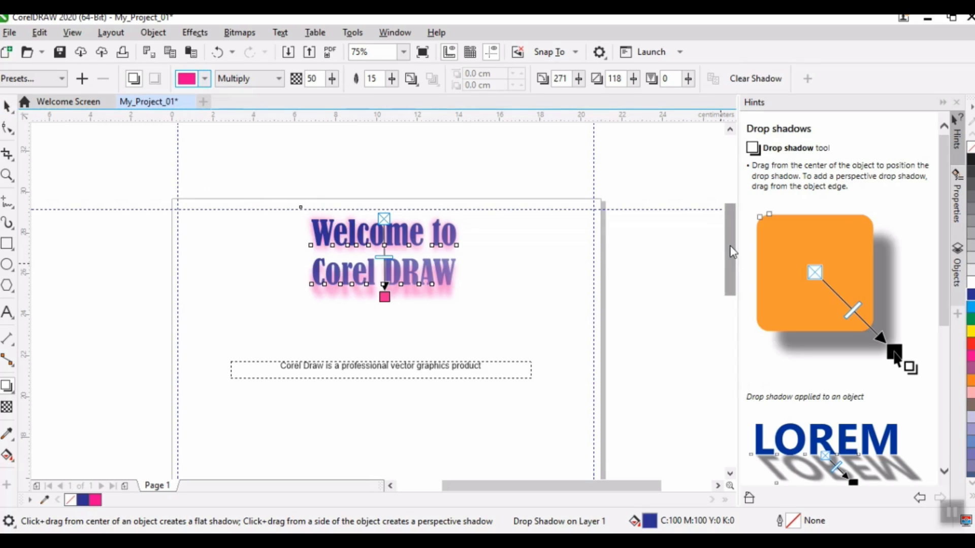
# - Add a drop shadow rising above the paragraph text, at angle 90 with a stretch of about 75
pyautogui.moveTo(731, 251); pyautogui.dragTo(726, 277)
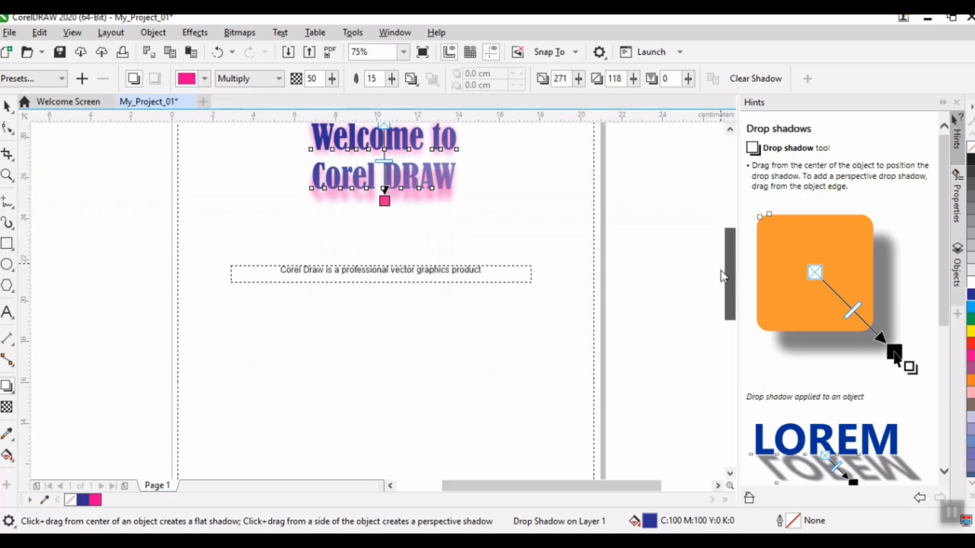
pyautogui.click(429, 277)
pyautogui.moveTo(372, 273); pyautogui.dragTo(383, 252)
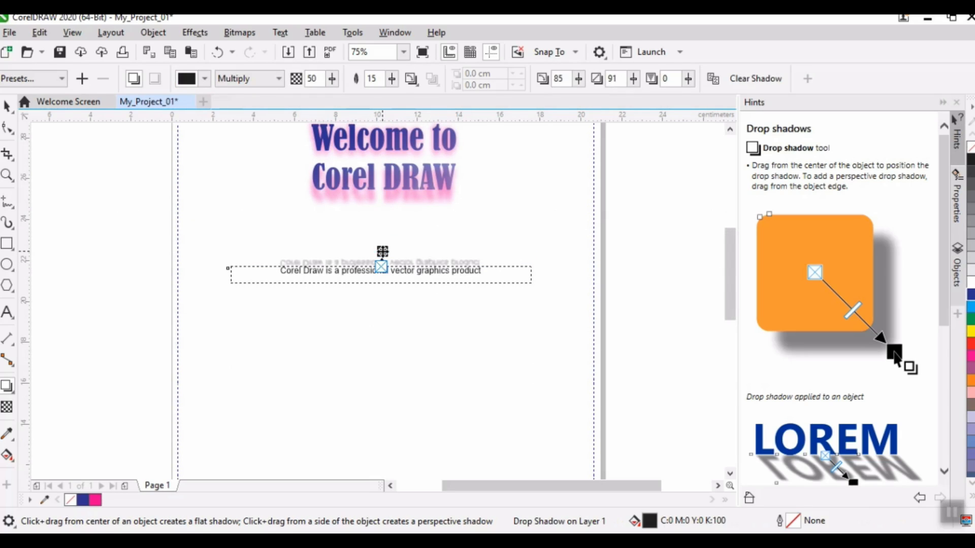
pyautogui.moveTo(383, 250)
pyautogui.mouseDown()
pyautogui.moveTo(387, 235)
pyautogui.moveTo(381, 255)
pyautogui.mouseUp()
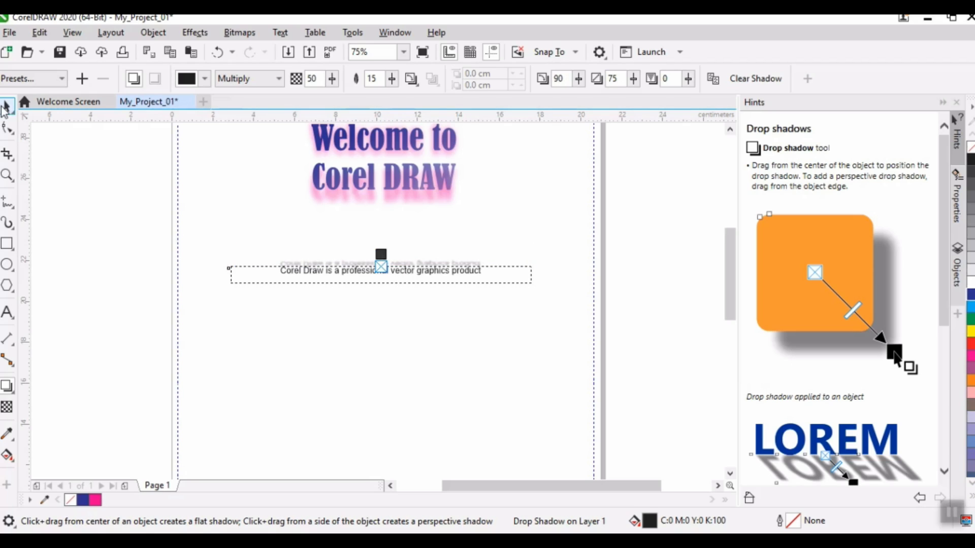
# - Move the paragraph text frame up closer to the heading, to about X 10.4 cm, Y 23.3 cm, and deselect it
pyautogui.click(6, 107)
pyautogui.moveTo(389, 279); pyautogui.dragTo(396, 242)
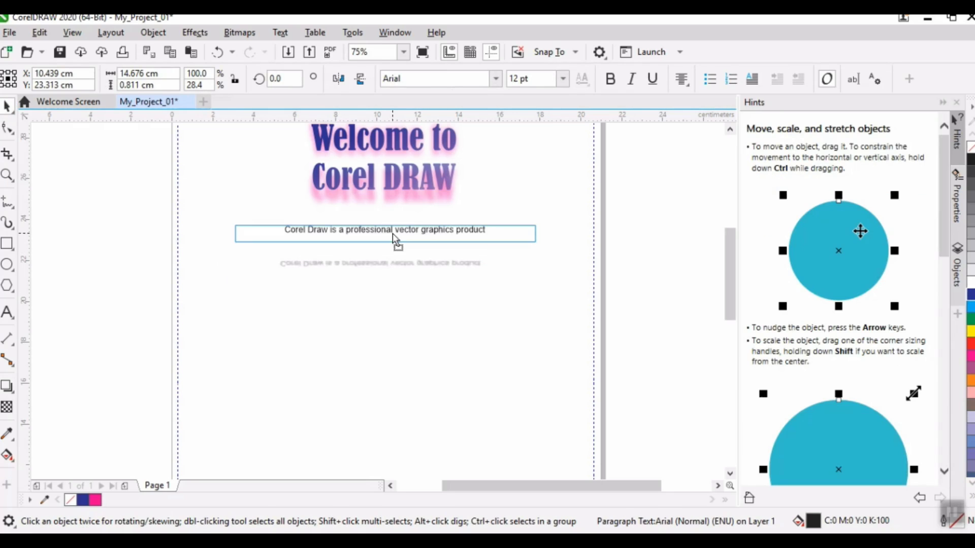
pyautogui.click(64, 340)
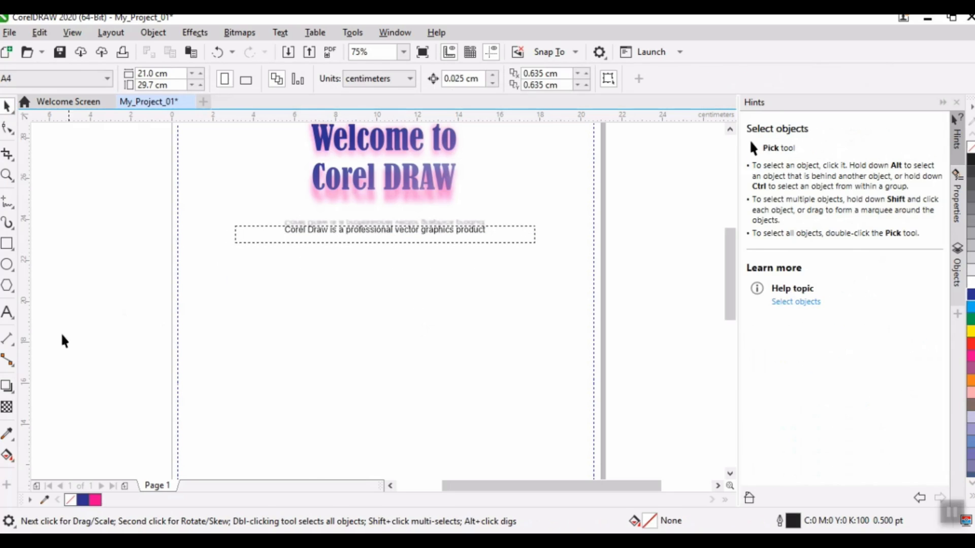
# - Add a first name in capitals as artistic text below the paragraph frame and scale it up to about 66 pt
pyautogui.click(7, 313)
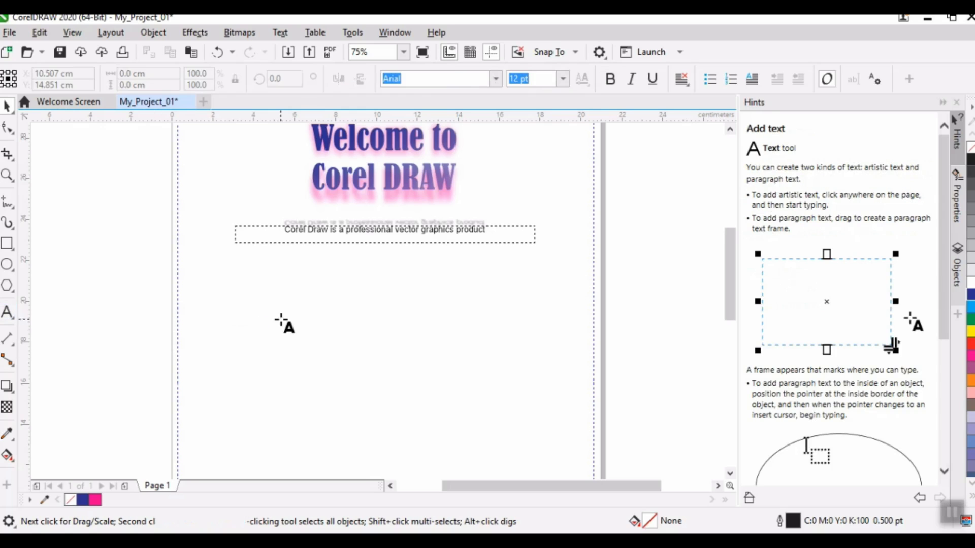
pyautogui.click(286, 305)
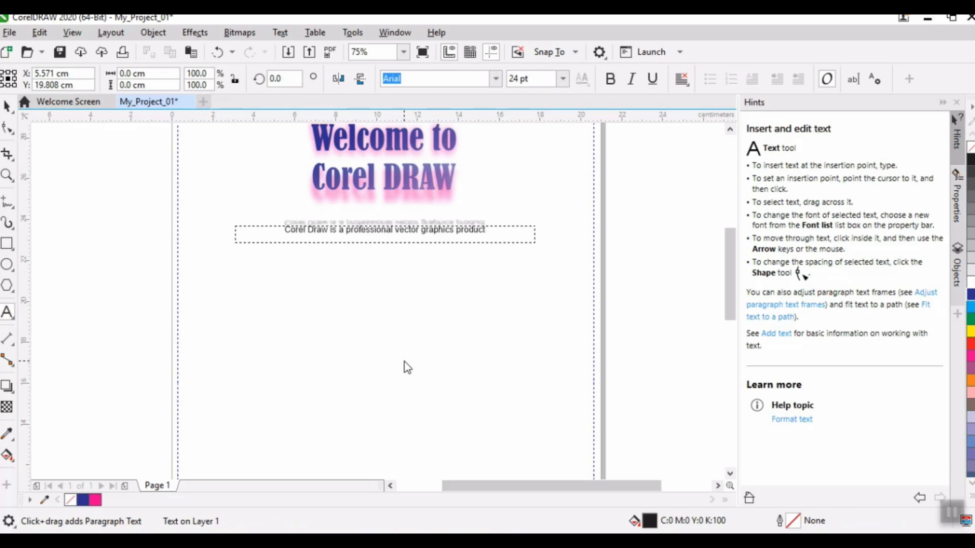
pyautogui.write('NISHITA')
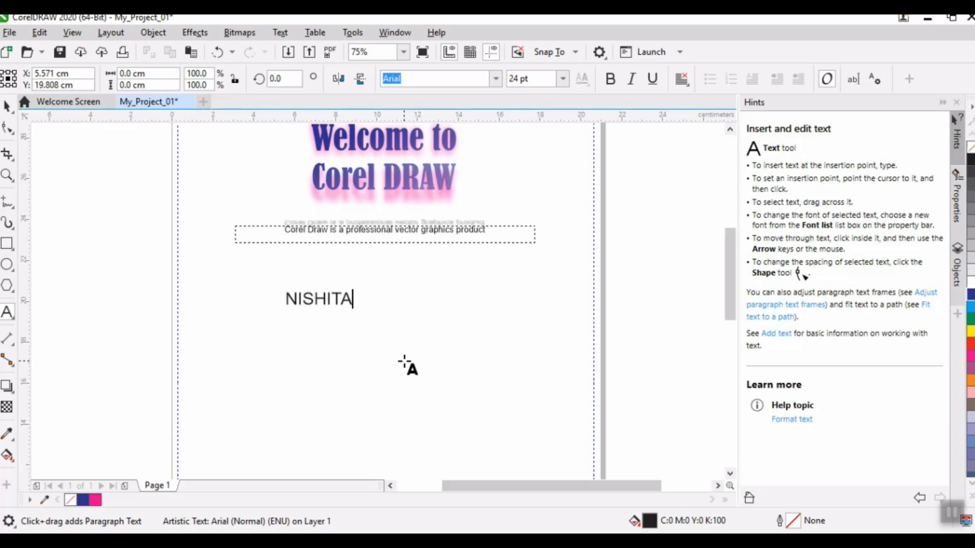
pyautogui.click(8, 107)
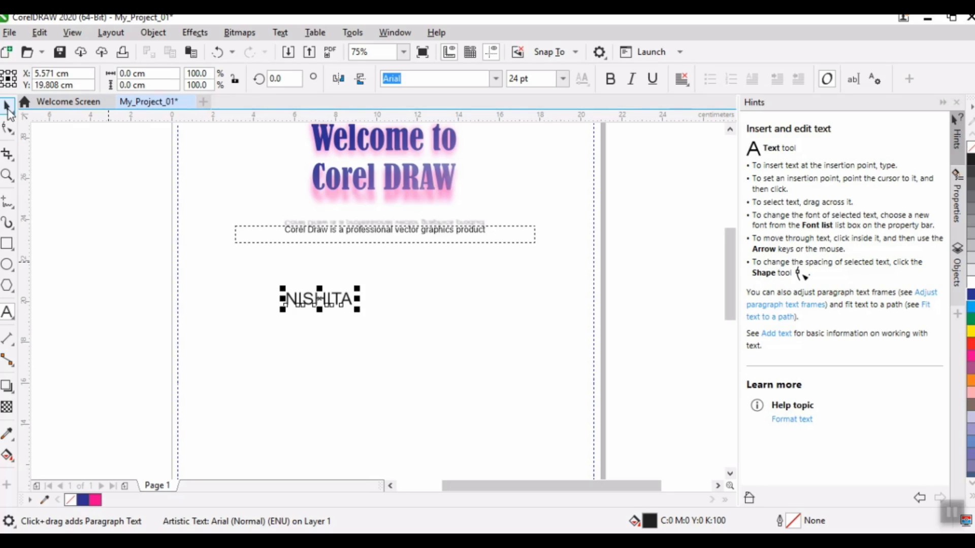
pyautogui.moveTo(358, 310); pyautogui.dragTo(471, 355)
pyautogui.click(495, 80)
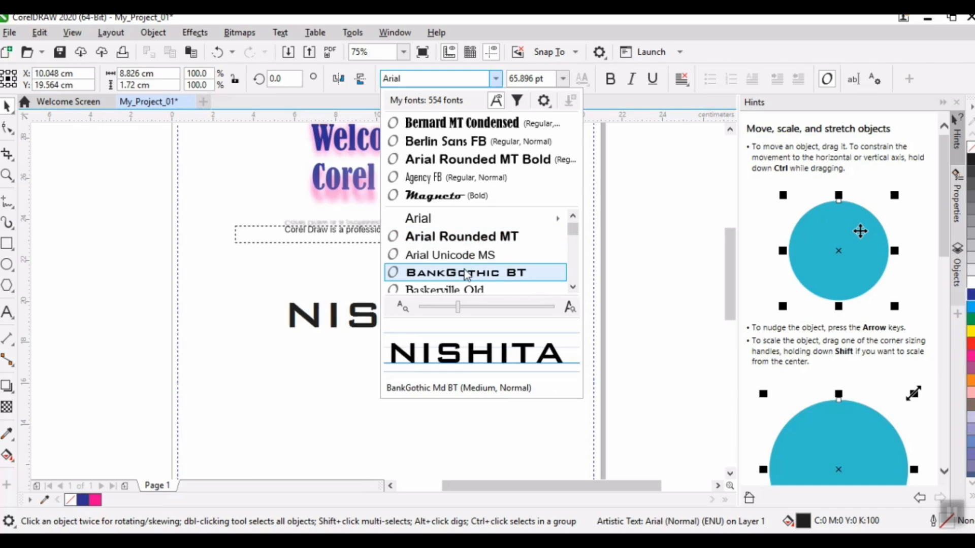
pyautogui.scroll(-1, 466, 275)
pyautogui.moveTo(464, 271)
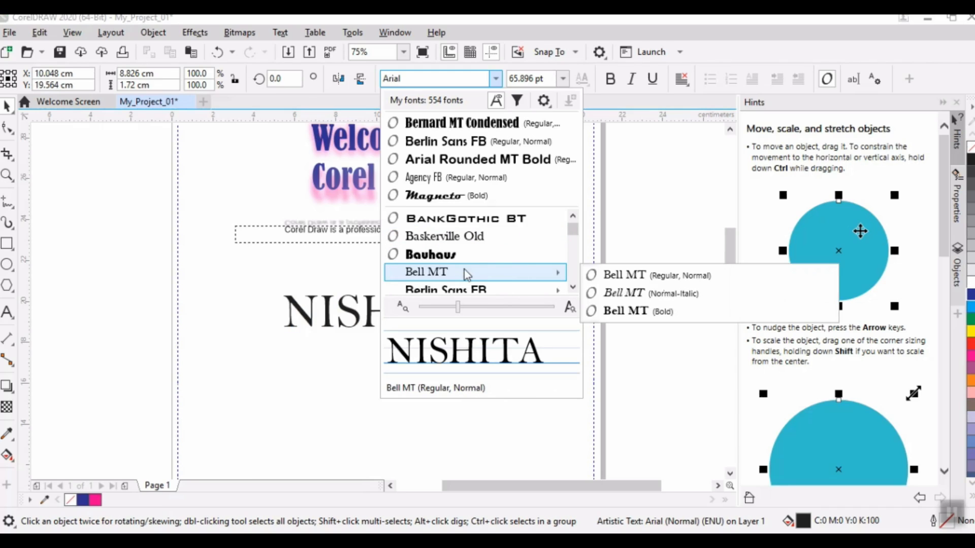
pyautogui.scroll(-1, 460, 282)
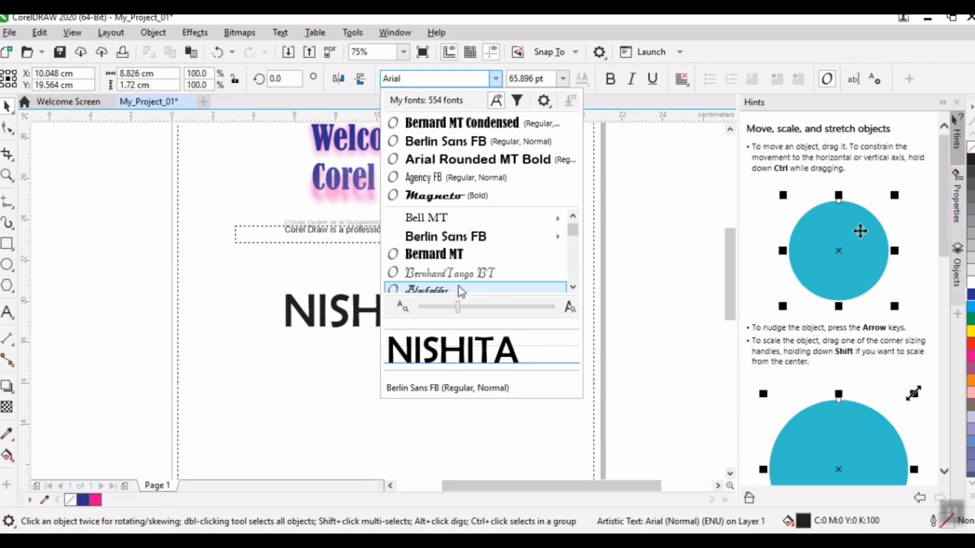
pyautogui.scroll(-2, 459, 274)
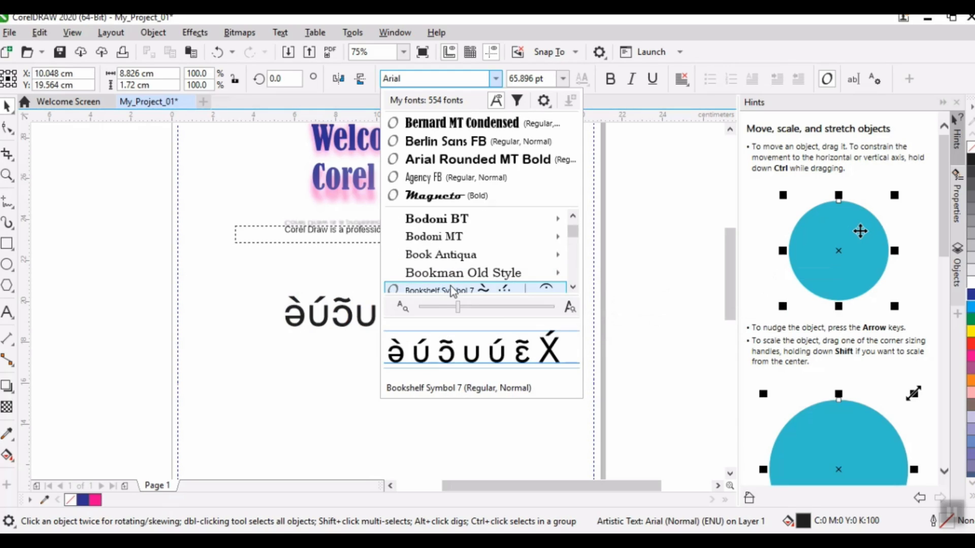
pyautogui.moveTo(458, 209)
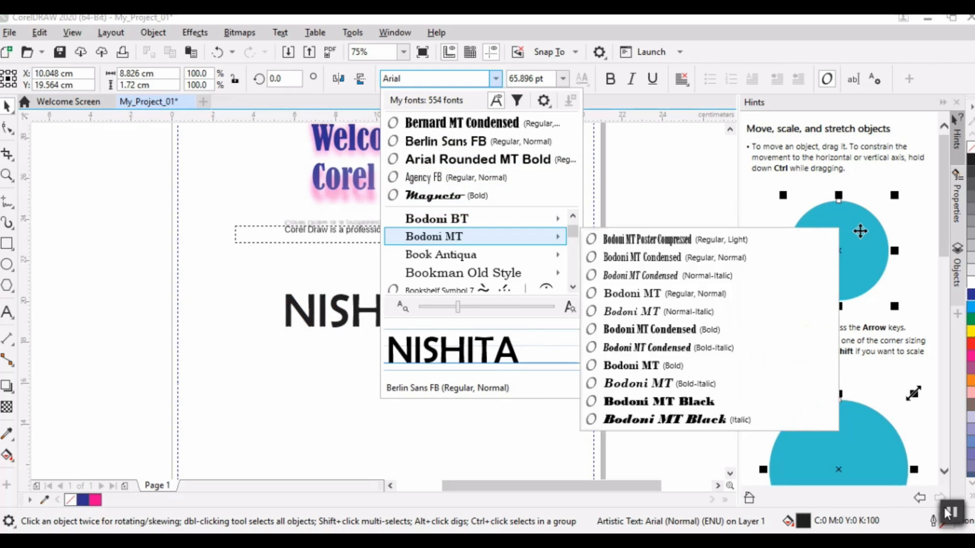
pyautogui.click(951, 515)
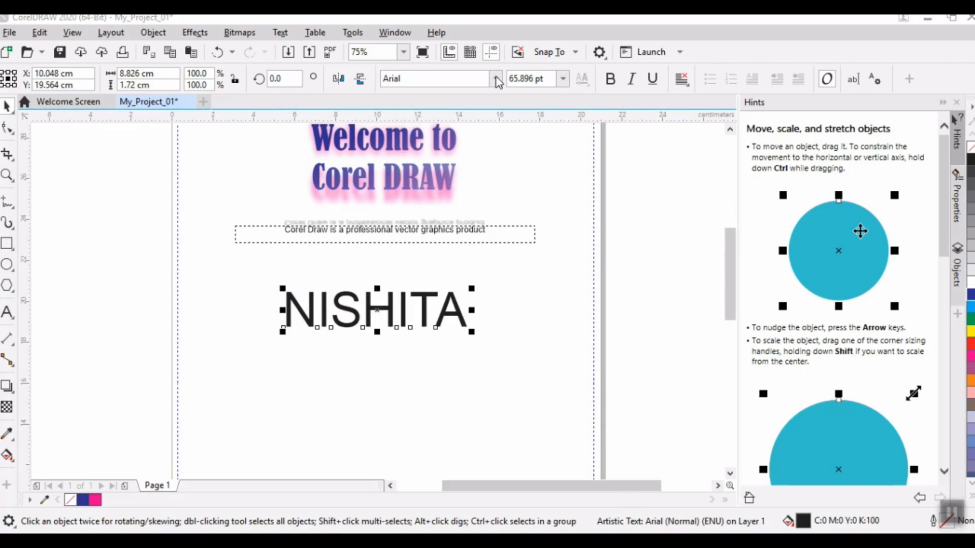
# - Change the font of the name text to Alphabetsoup Tilt BT
pyautogui.click(496, 77)
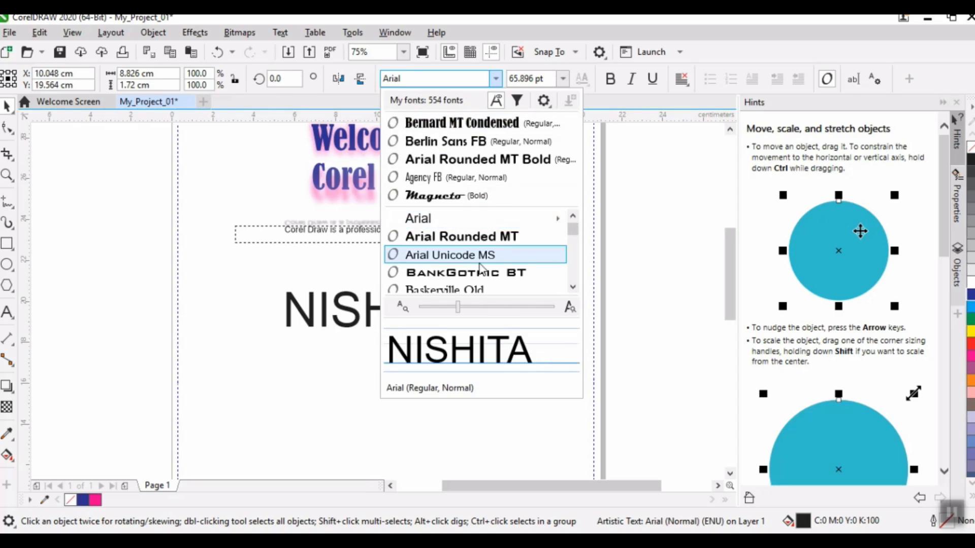
pyautogui.scroll(-1, 479, 260)
pyautogui.scroll(3, 480, 263)
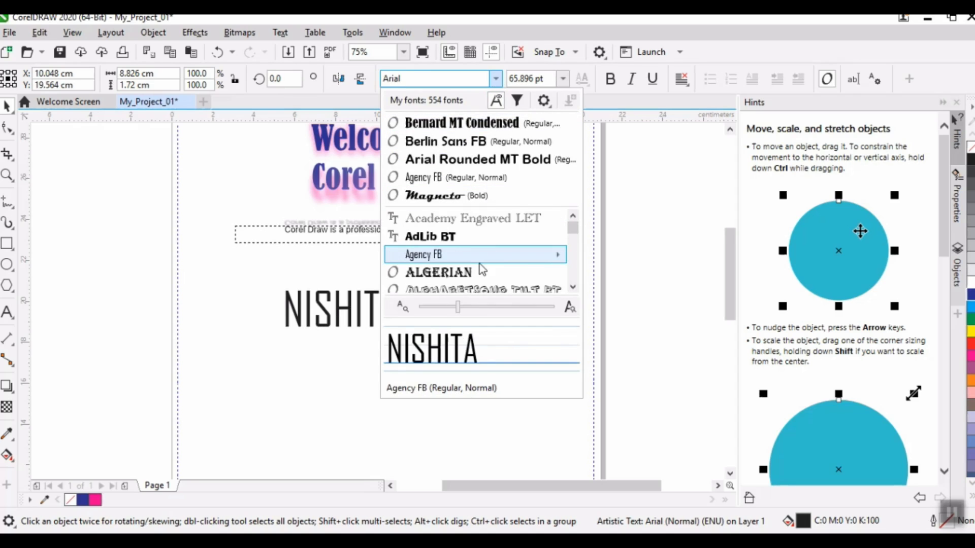
pyautogui.click(474, 290)
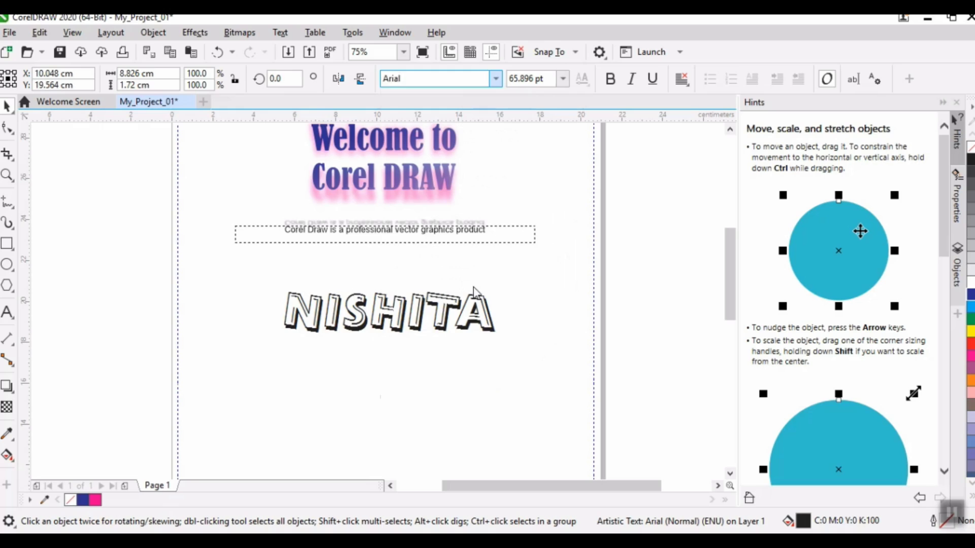
pyautogui.click(374, 466)
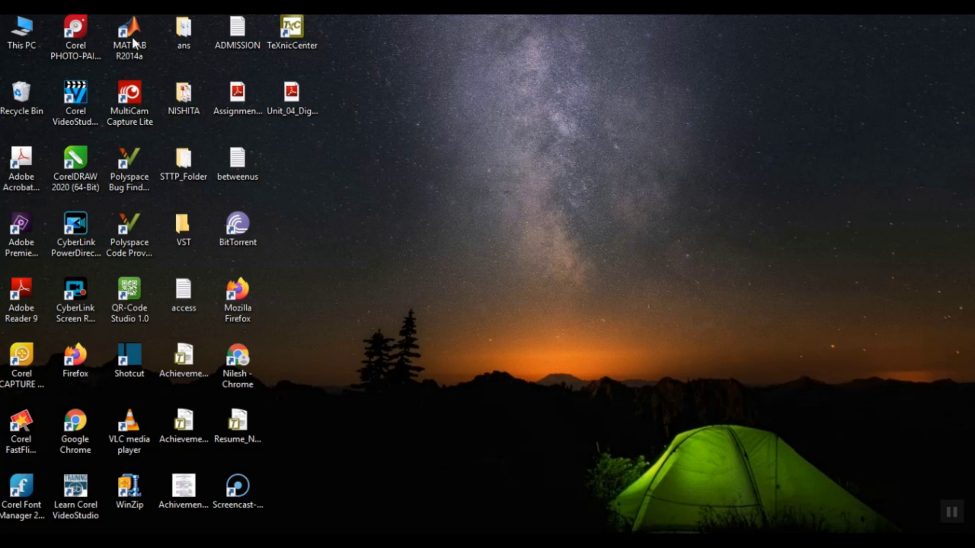
# - Copy the photo IMG_20170822_192125 from the Camera_Bayco_April_2021 folder on drive D and paste it into the CorelDRAW document
pyautogui.doubleClick(40, 26)
pyautogui.doubleClick(361, 222)
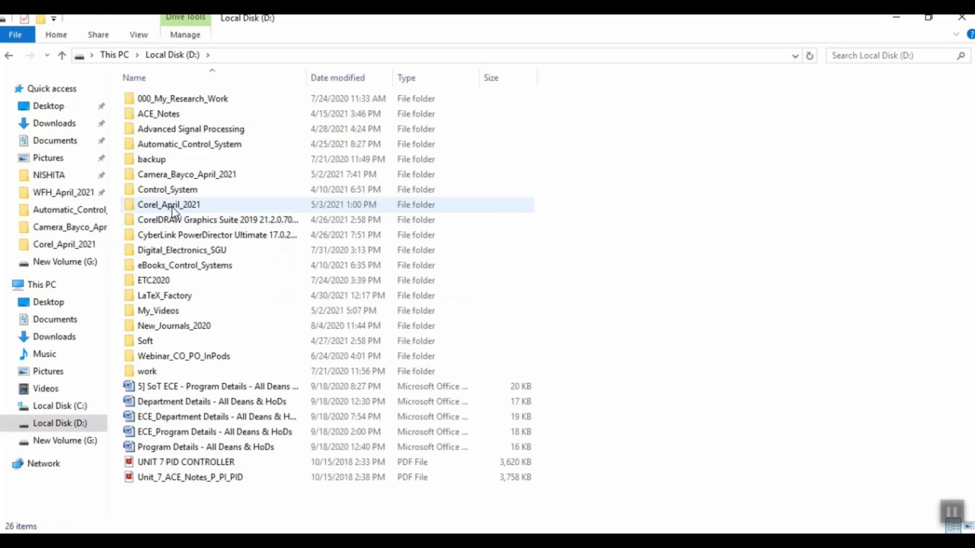
pyautogui.click(174, 178)
pyautogui.doubleClick(174, 178)
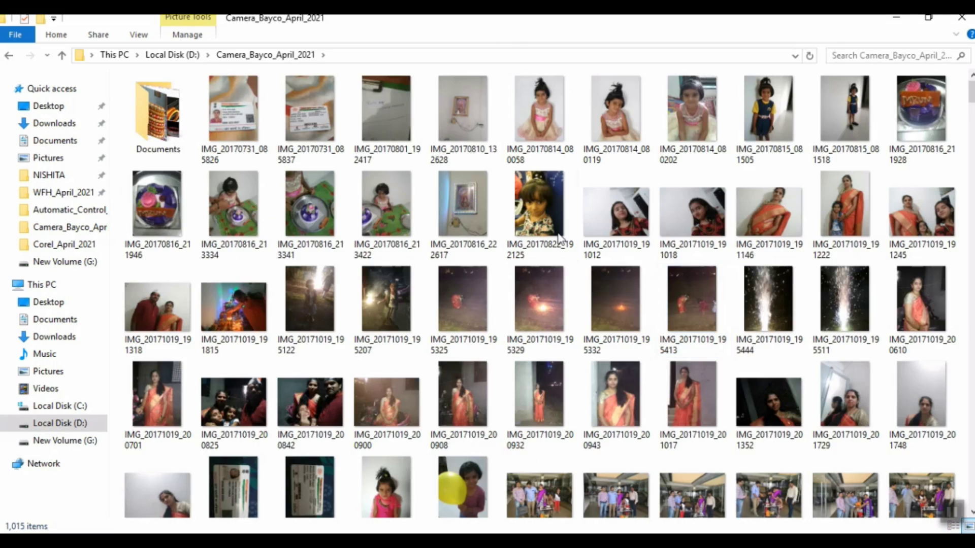
pyautogui.click(523, 205)
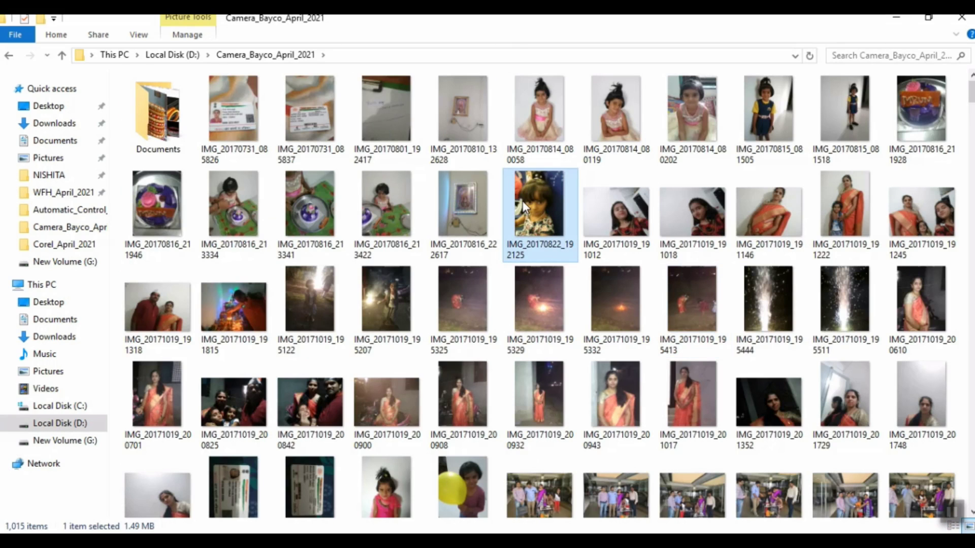
pyautogui.click(962, 20)
pyautogui.click(224, 542)
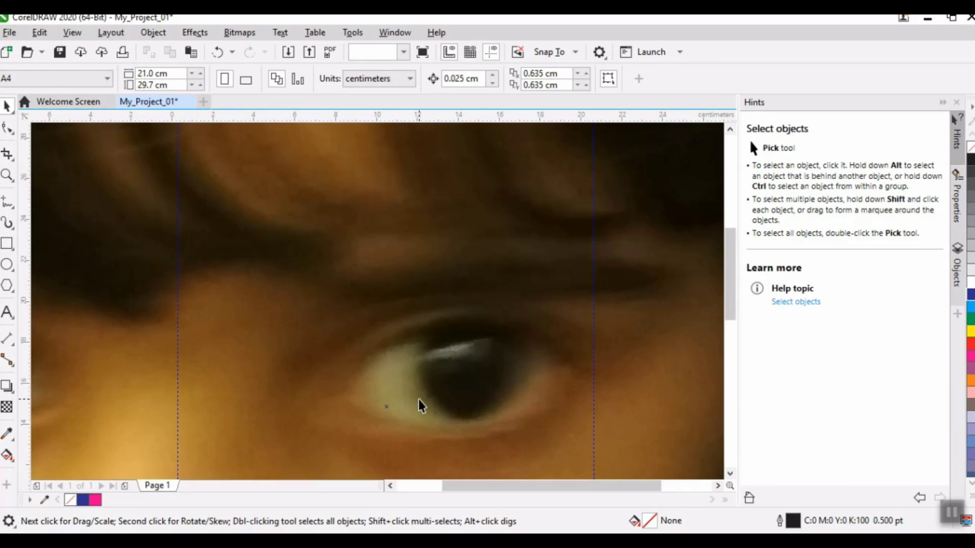
# - Set the pasted photo's size to 11 cm wide by 14 cm high
pyautogui.click(328, 252)
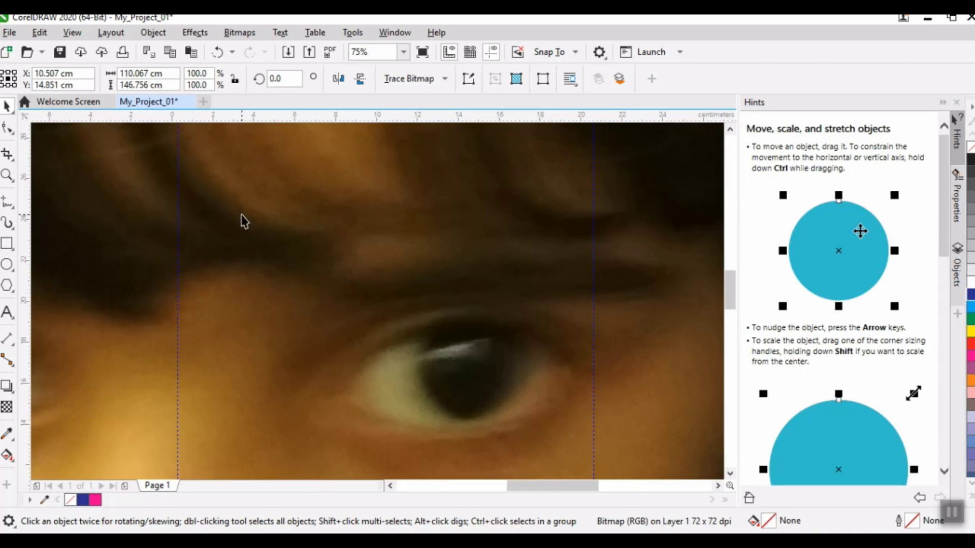
pyautogui.click(244, 221)
pyautogui.doubleClick(149, 74)
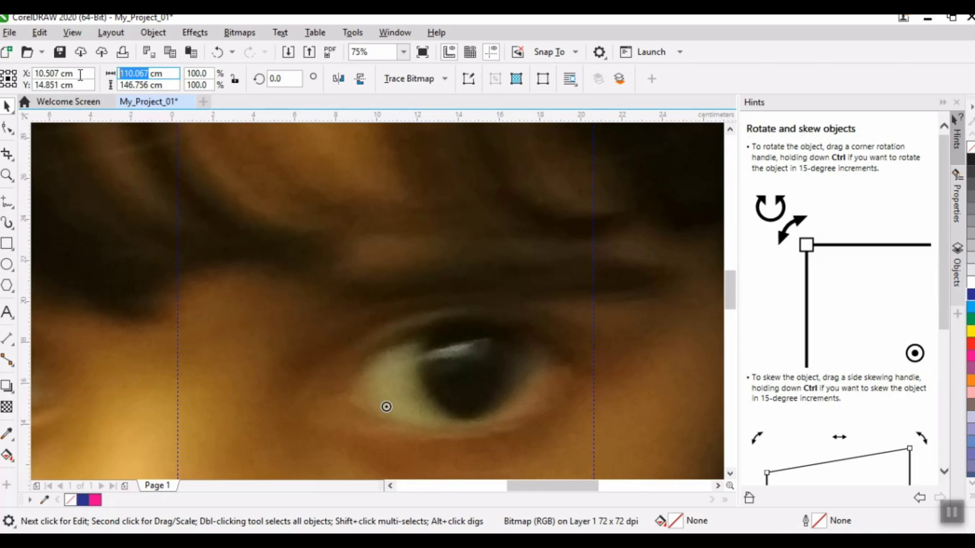
pyautogui.write('11')
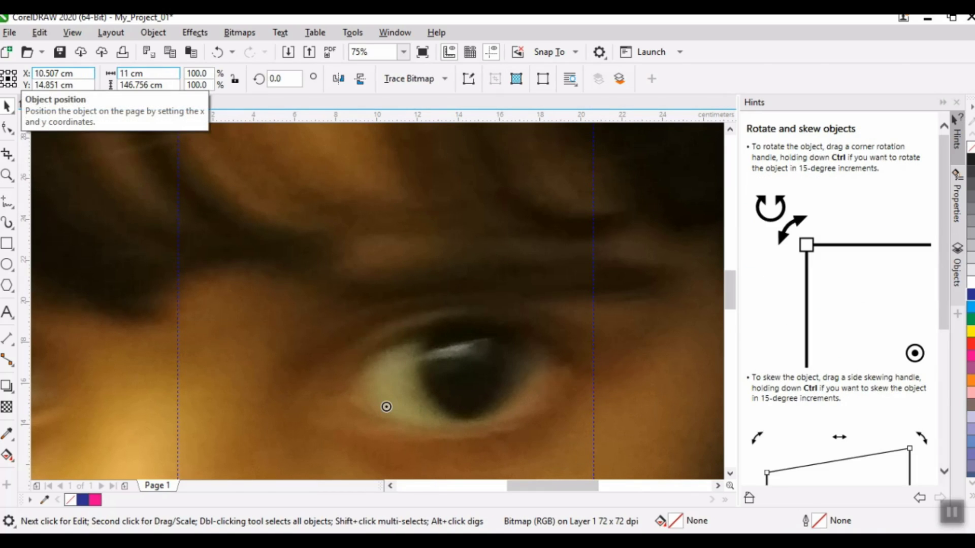
pyautogui.press('Tab')
pyautogui.write('14')
pyautogui.press('Return')
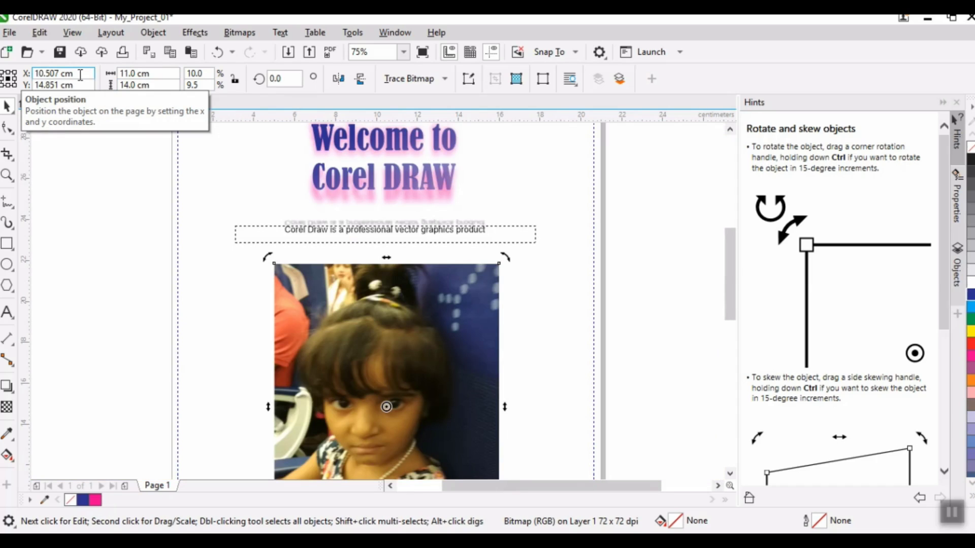
# - Move the photo off the name text toward the page's right edge, to about X 21.4 cm, Y 15.1 cm
pyautogui.rightClick(396, 350)
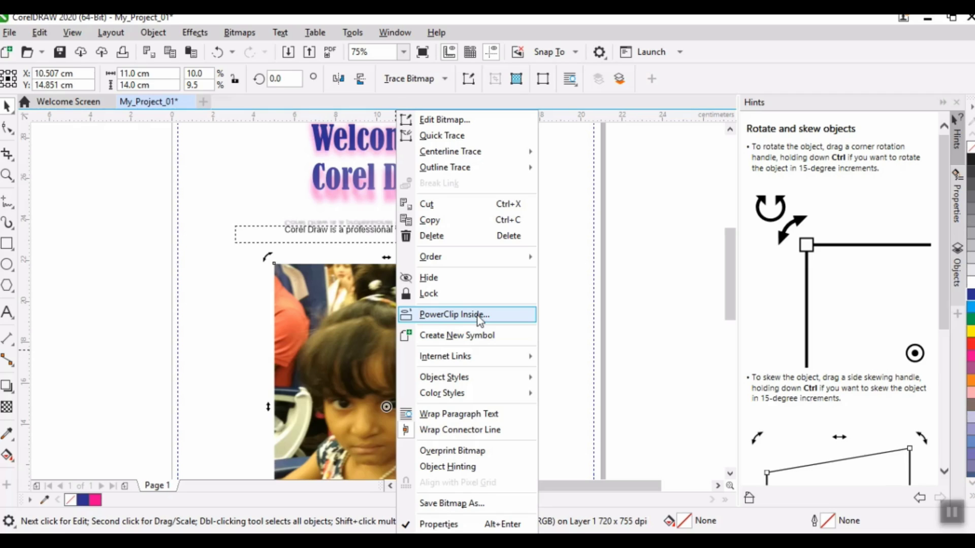
pyautogui.click(327, 319)
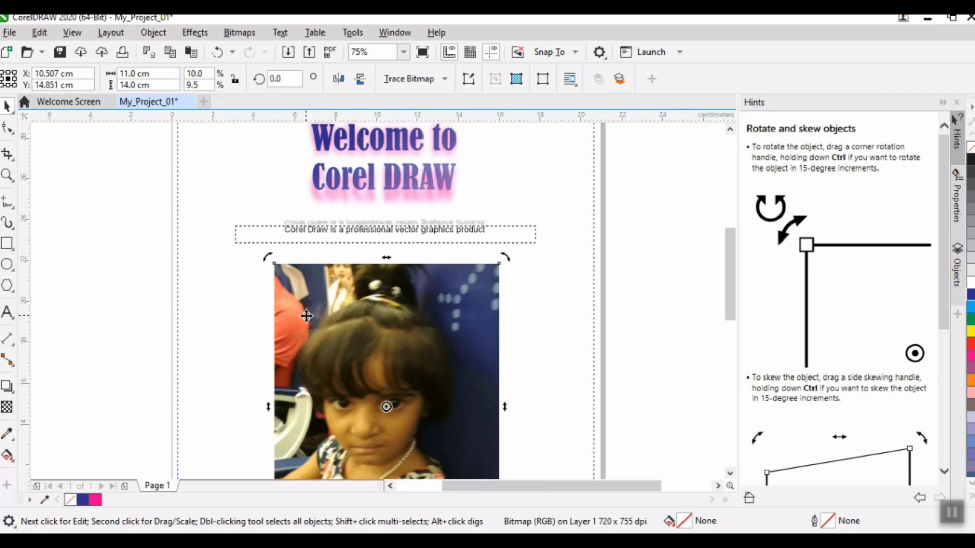
pyautogui.click(374, 337)
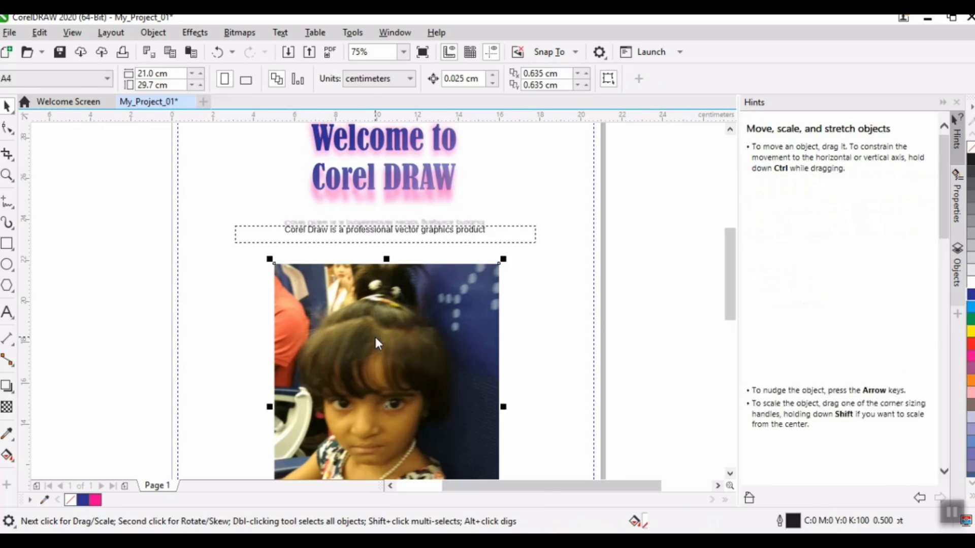
pyautogui.moveTo(365, 321); pyautogui.dragTo(587, 315)
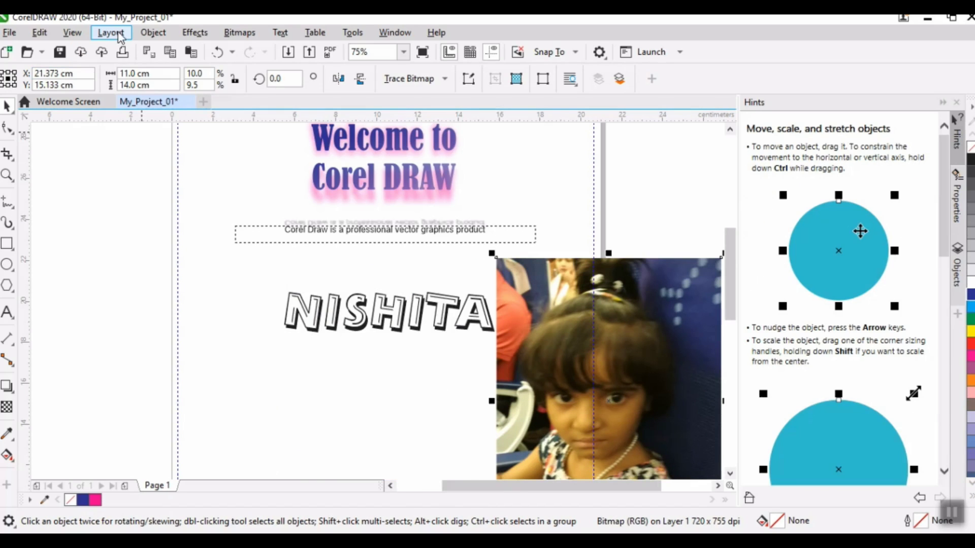
# - Place the photo inside the decorative name text using PowerClip
pyautogui.click(159, 32)
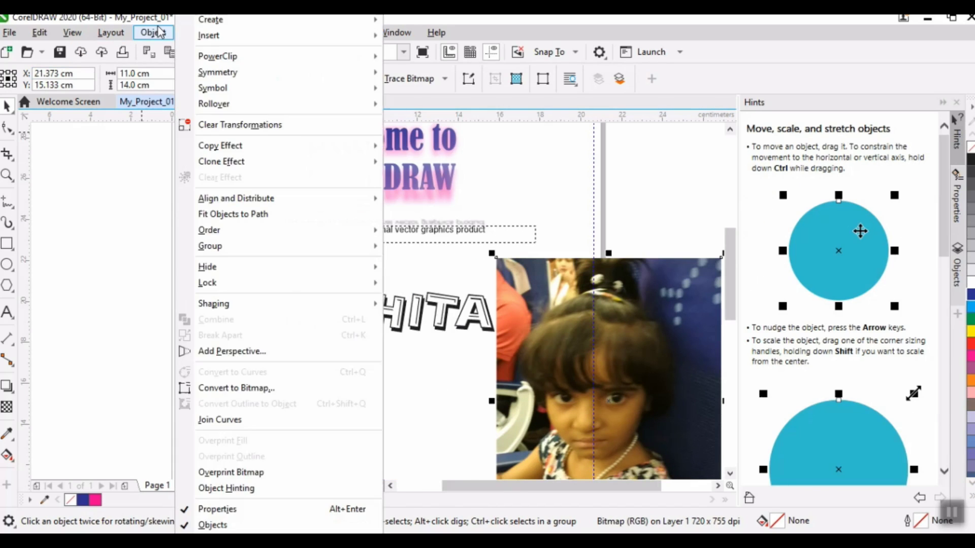
pyautogui.moveTo(235, 60)
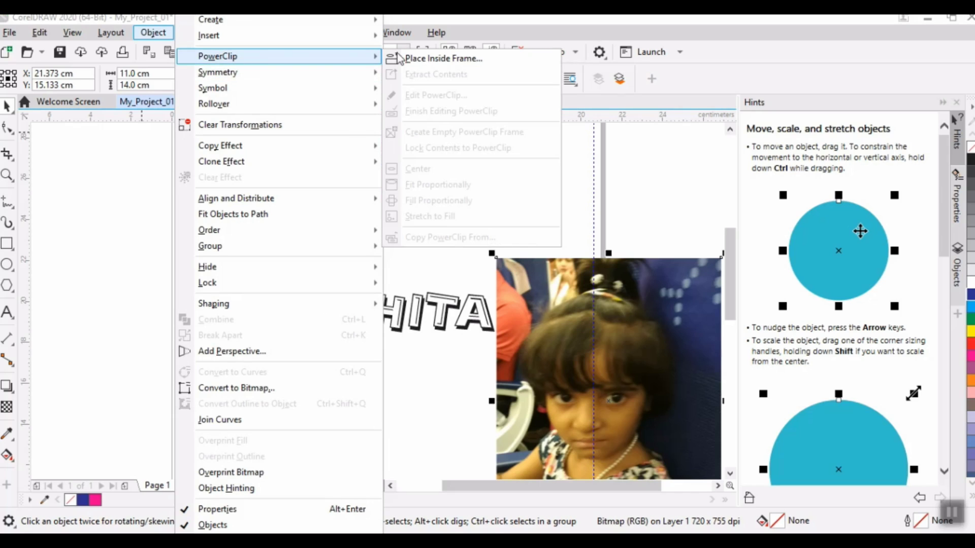
pyautogui.click(432, 58)
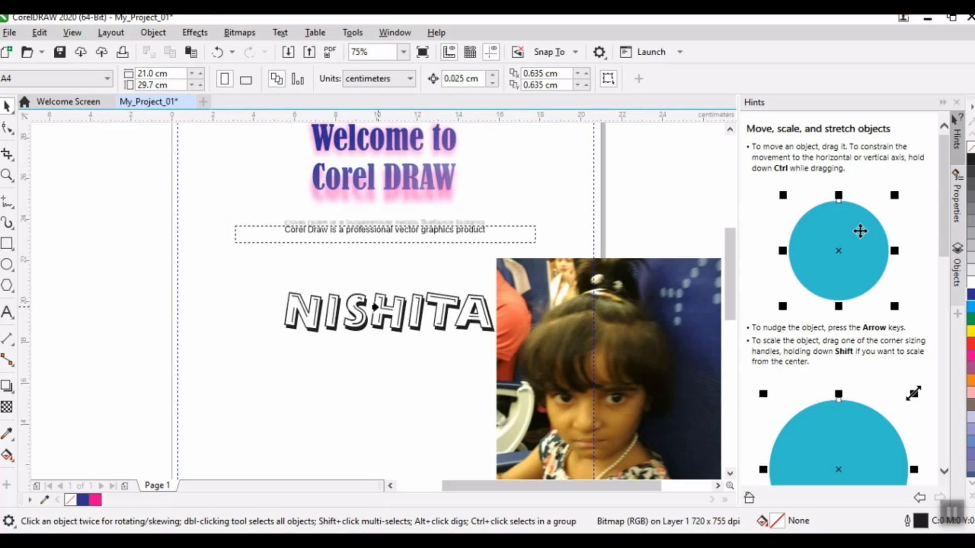
pyautogui.click(374, 308)
pyautogui.click(473, 325)
pyautogui.click(544, 331)
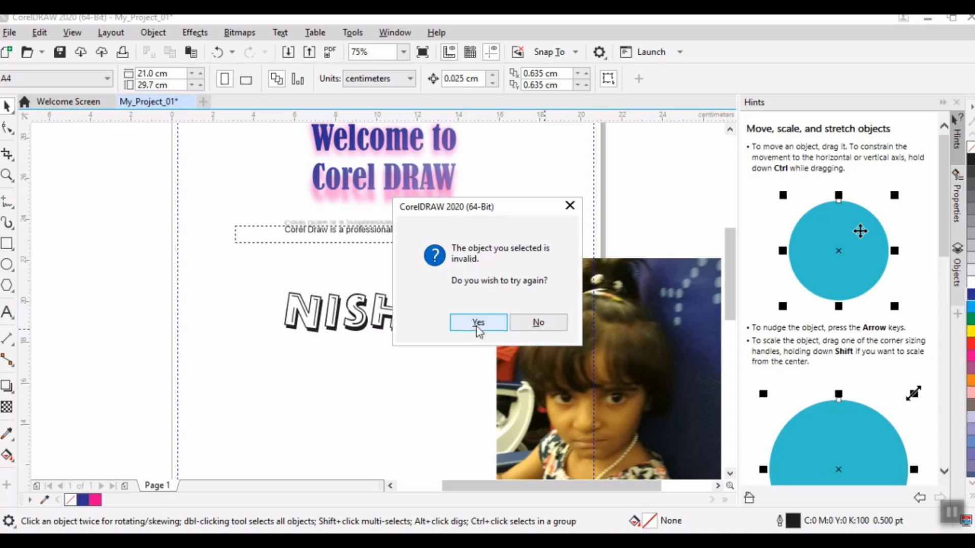
pyautogui.click(466, 325)
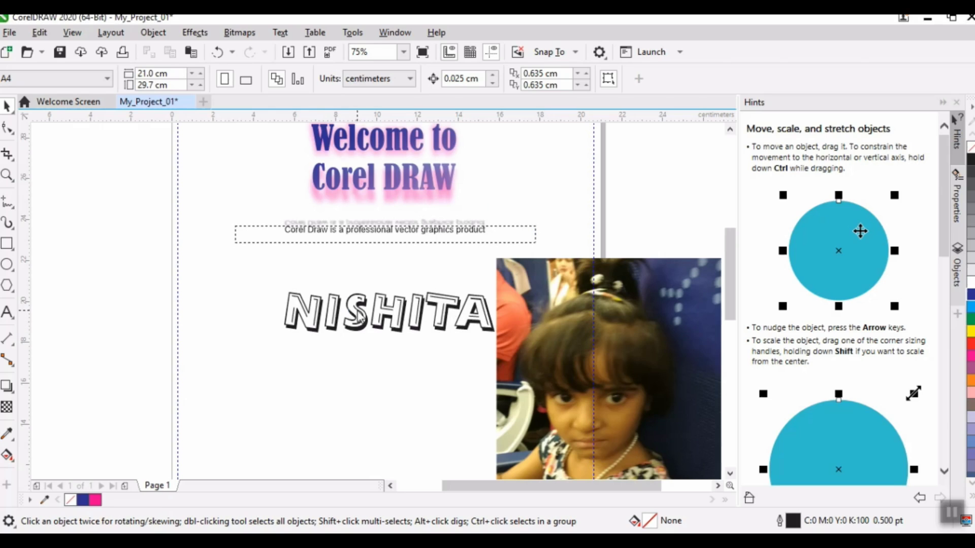
pyautogui.click(358, 315)
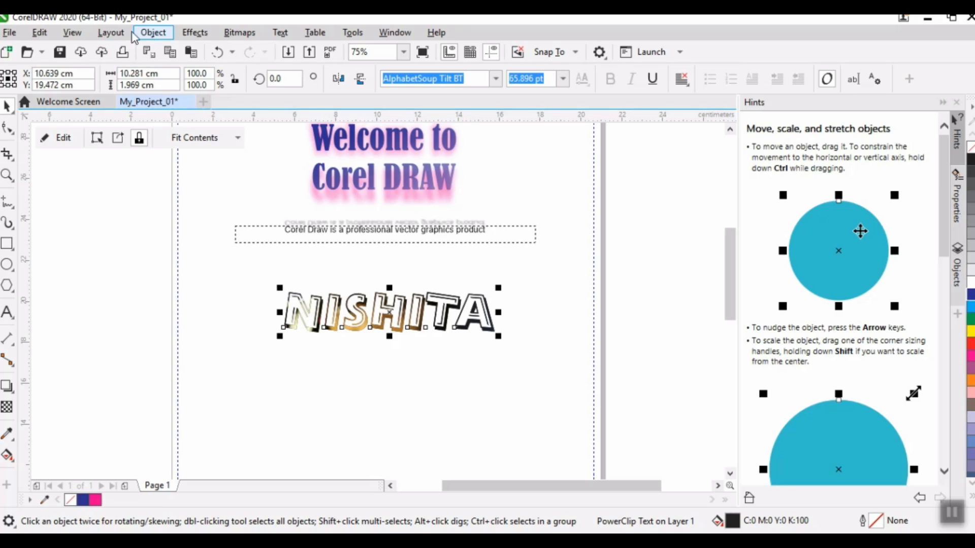
# - Stretch the PowerClip photo to fill the name text
pyautogui.click(151, 32)
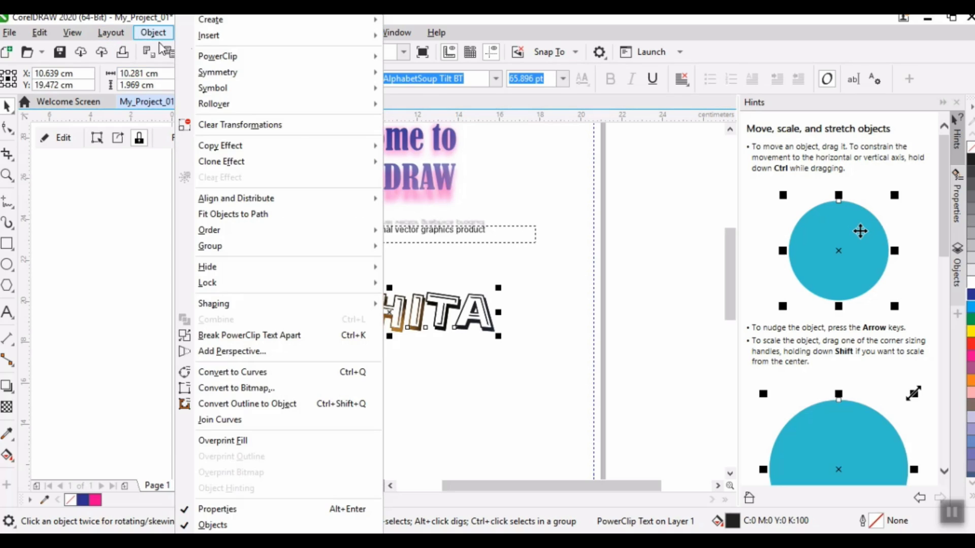
pyautogui.moveTo(275, 56)
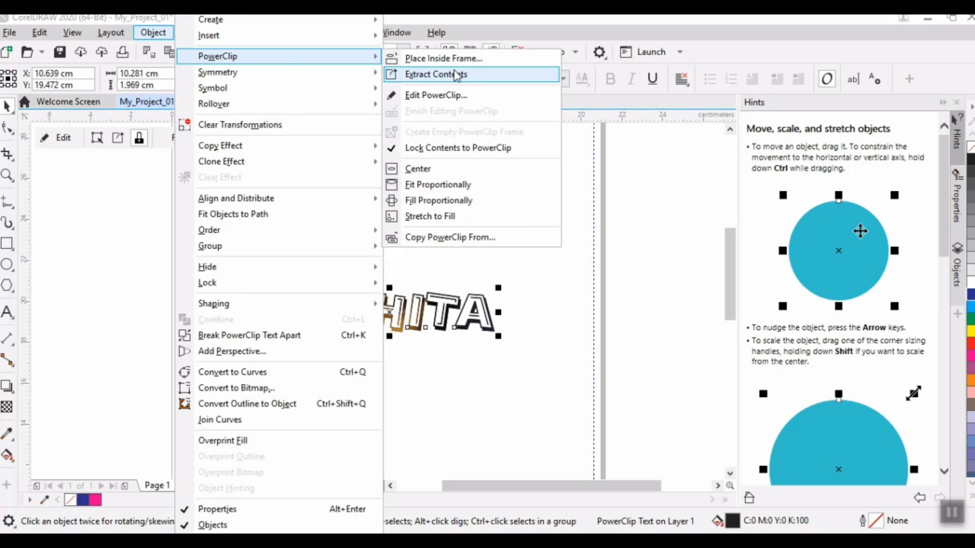
pyautogui.click(432, 217)
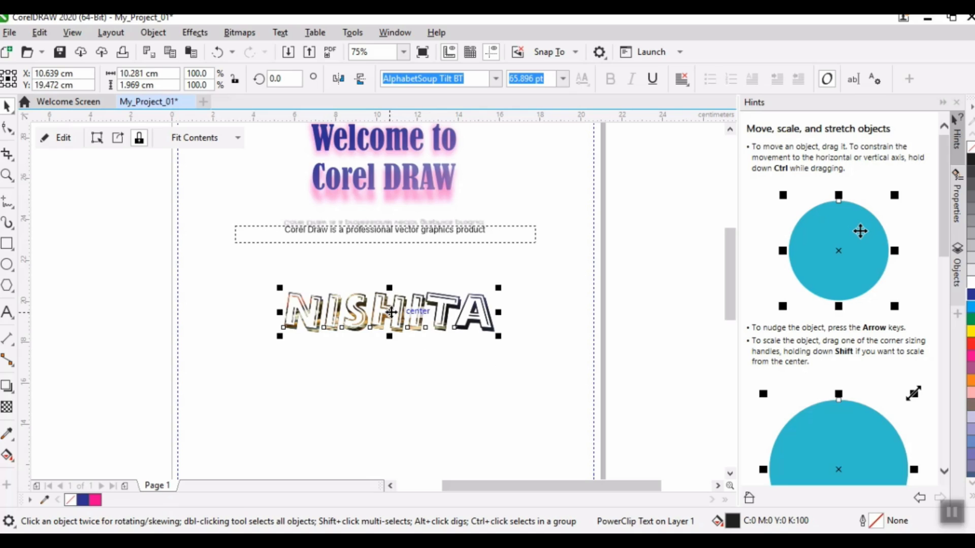
# - Move the photo-filled name up beneath the paragraph frame and enlarge it to about 91 pt
pyautogui.moveTo(391, 311); pyautogui.dragTo(395, 276)
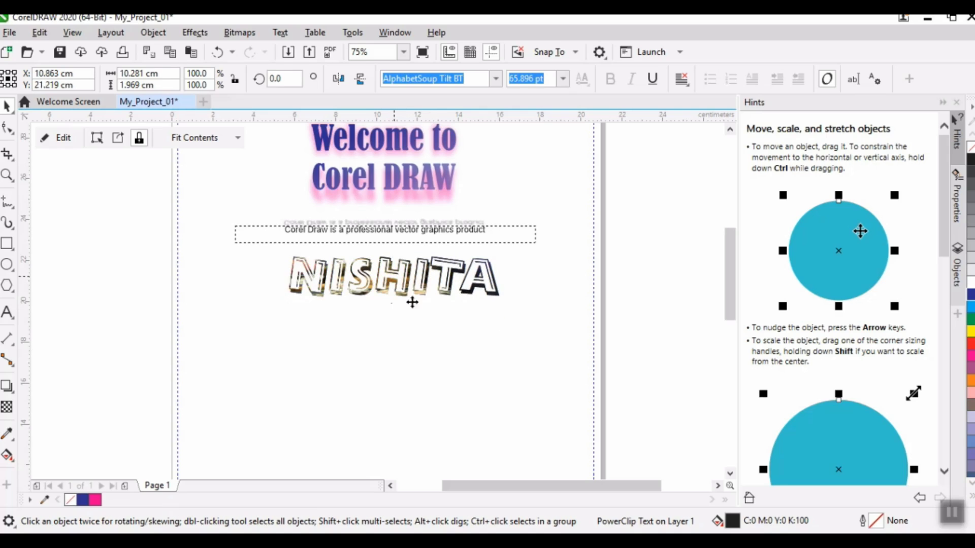
pyautogui.moveTo(282, 300); pyautogui.dragTo(242, 352)
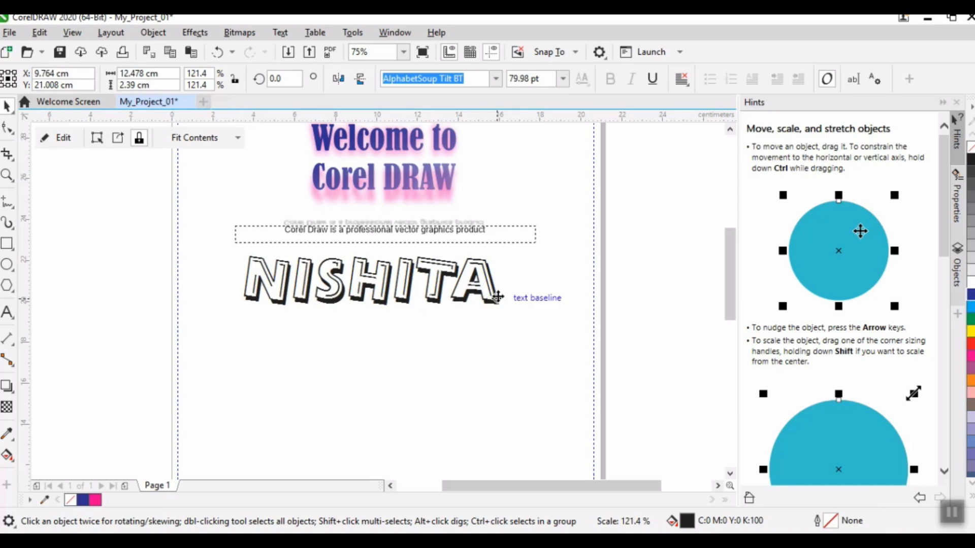
pyautogui.moveTo(505, 309); pyautogui.dragTo(531, 342)
# - Add the same first name in capitals as Arial 24 pt artistic text below the photo-filled name
pyautogui.click(7, 313)
pyautogui.click(349, 381)
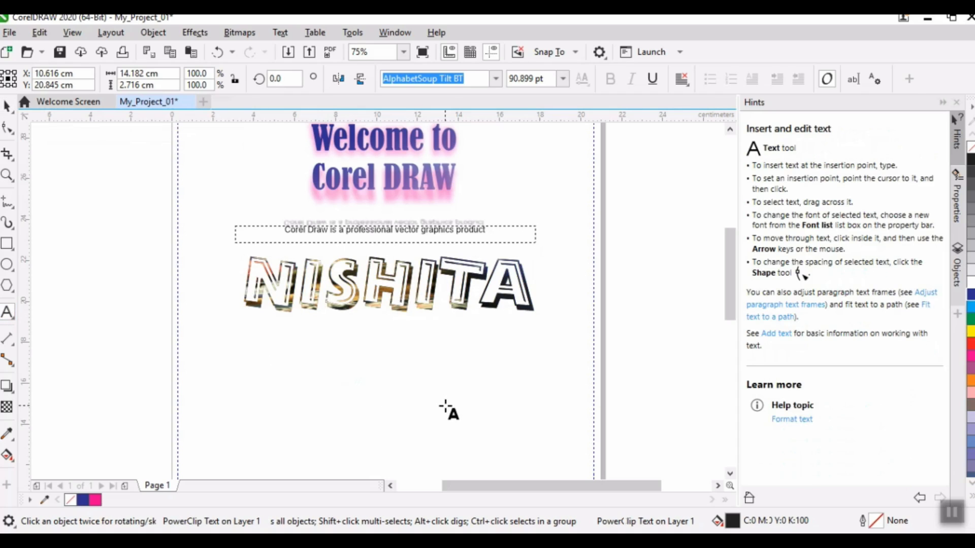
pyautogui.write('NISHITA')
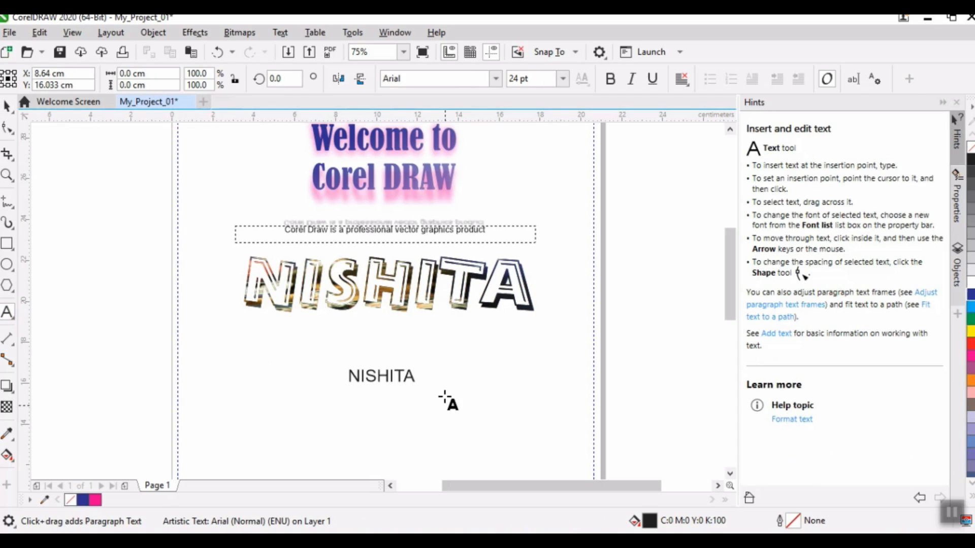
pyautogui.click(495, 78)
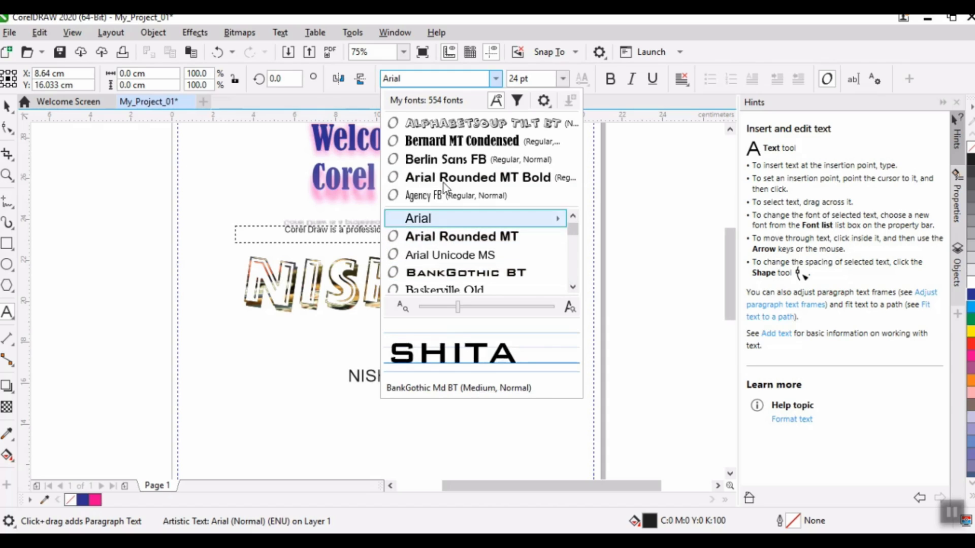
pyautogui.click(422, 218)
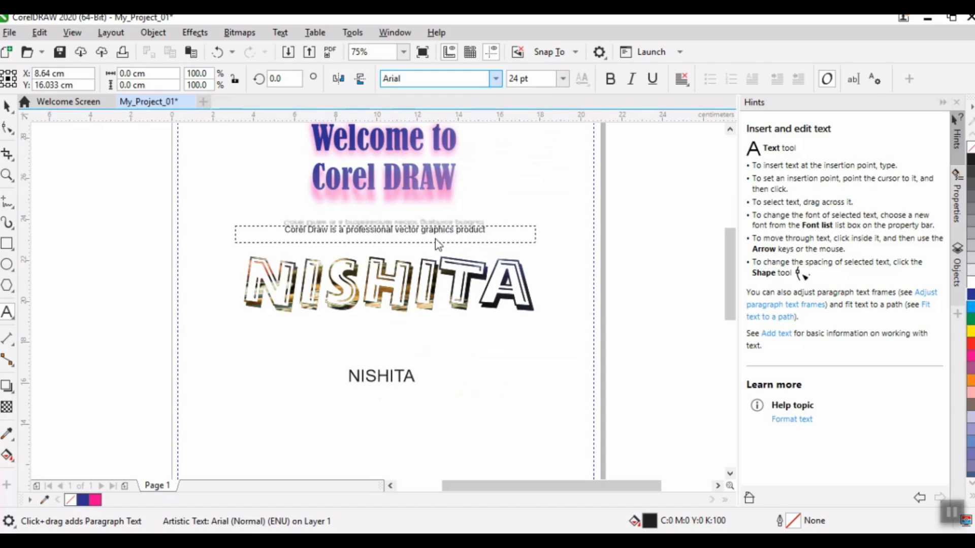
pyautogui.click(496, 79)
pyautogui.press('Escape')
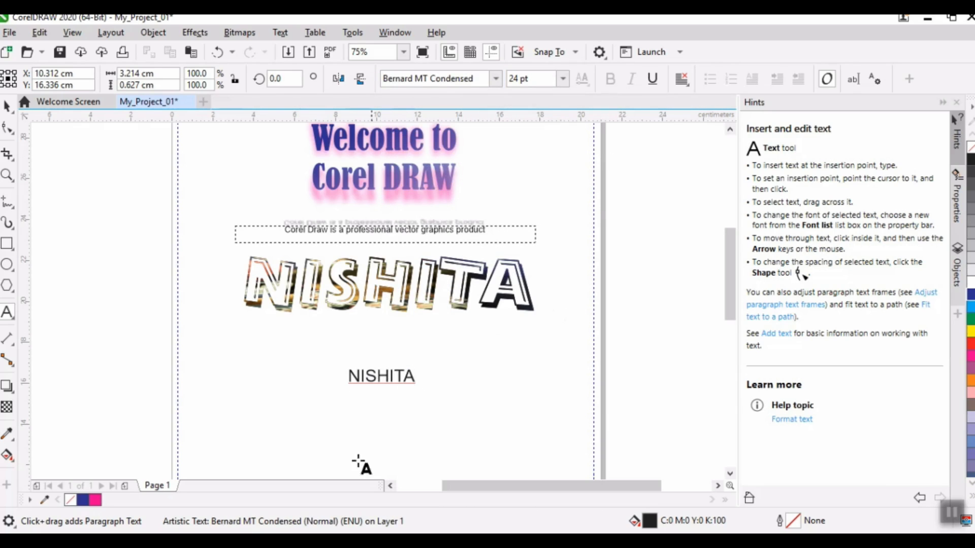
# - Scale the new Arial name text up to about 97 pt, roughly 13 cm wide, and deselect it
pyautogui.click(382, 382)
pyautogui.moveTo(419, 390); pyautogui.dragTo(545, 445)
pyautogui.moveTo(345, 412); pyautogui.dragTo(264, 426)
pyautogui.click(536, 364)
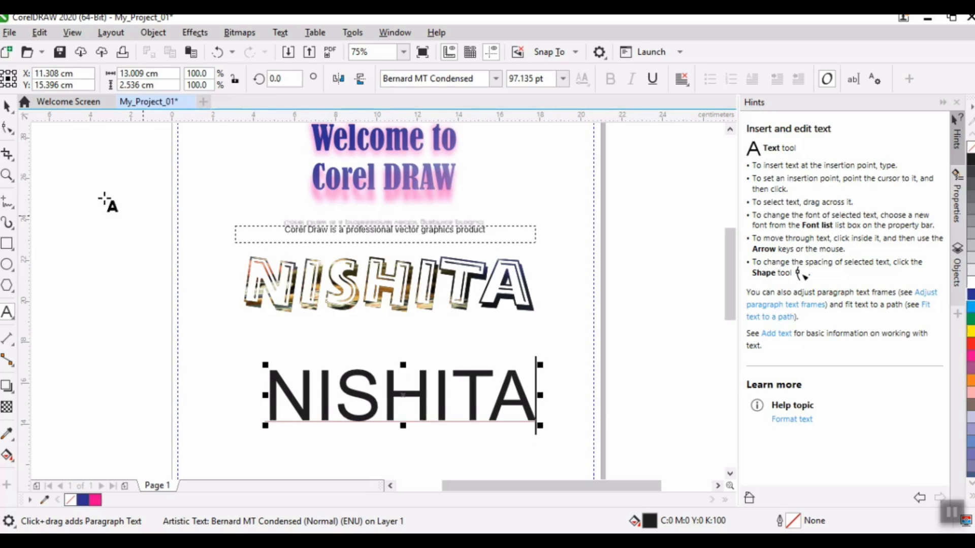
pyautogui.click(13, 113)
pyautogui.click(656, 348)
# - Paste the photo again and set its size to 11 cm wide by 14 cm high
pyautogui.click(7, 106)
pyautogui.click(115, 261)
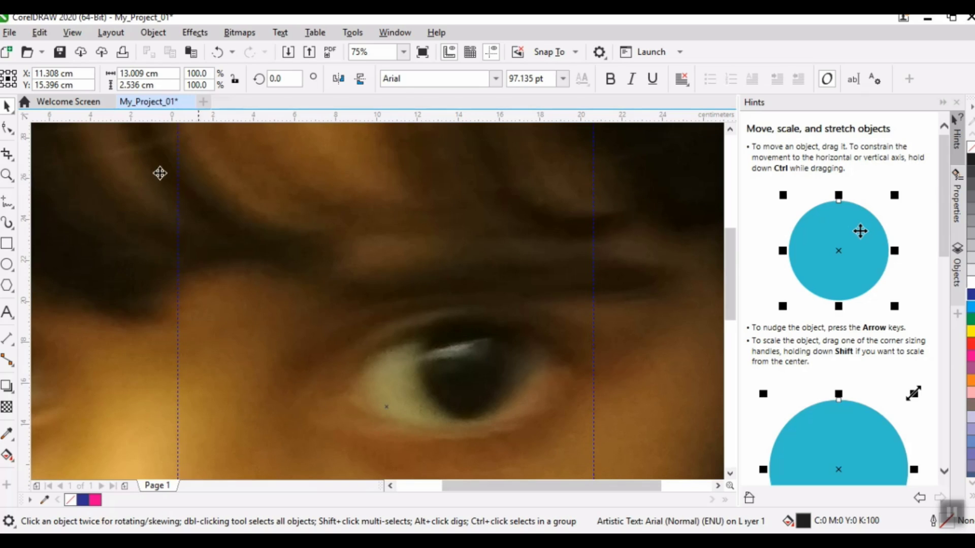
pyautogui.doubleClick(148, 72)
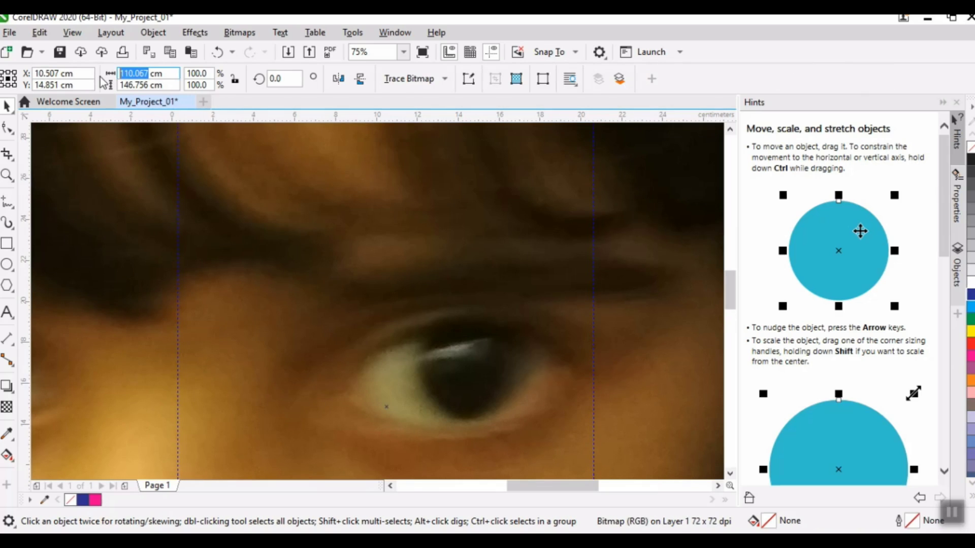
pyautogui.write('11')
pyautogui.press('Tab')
pyautogui.write('14')
pyautogui.press('Return')
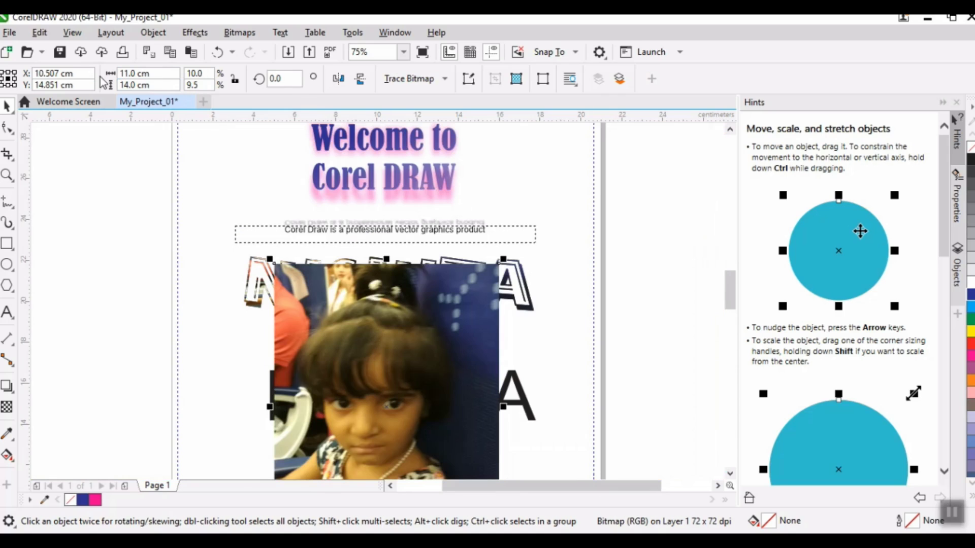
# - Move the photo aside to about X 21.6 cm, Y 19.2 cm, and PowerClip it inside the Arial name text
pyautogui.moveTo(564, 272); pyautogui.dragTo(593, 223)
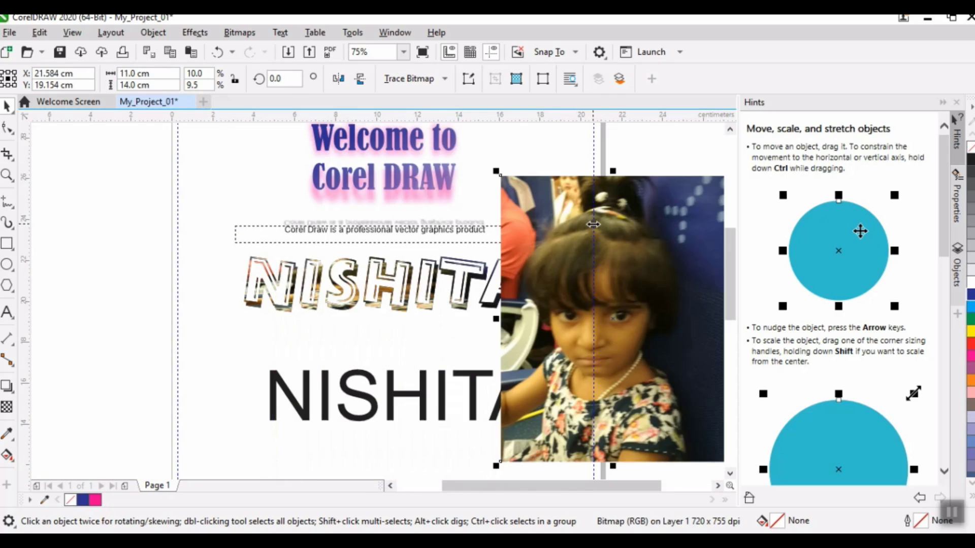
pyautogui.rightClick(528, 205)
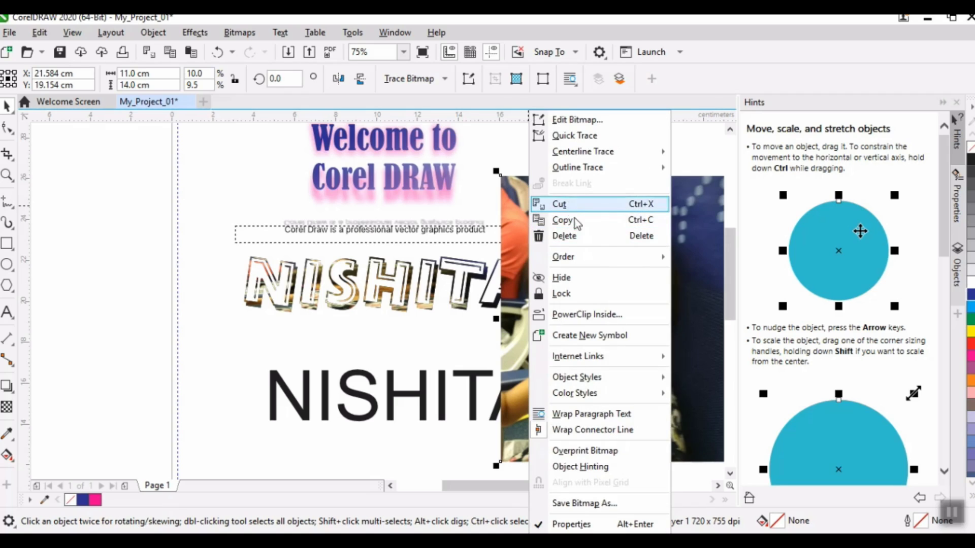
pyautogui.click(569, 315)
pyautogui.click(384, 390)
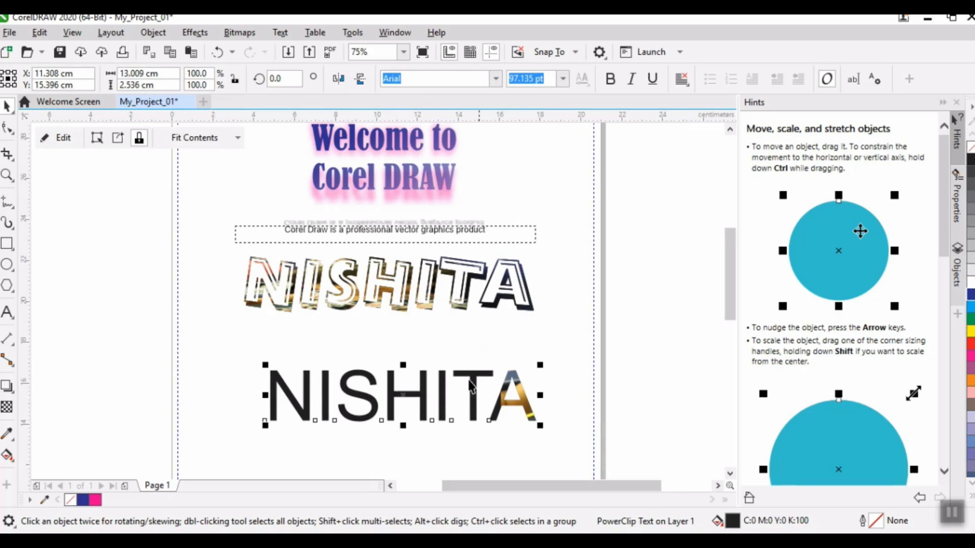
# - Stretch the clipped photo to fill the whole Arial name text
pyautogui.rightClick(440, 388)
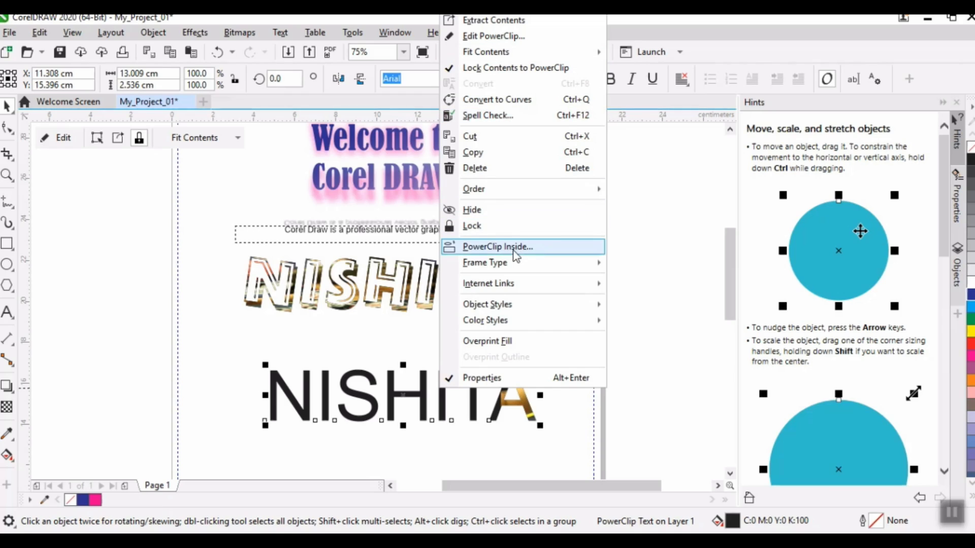
pyautogui.click(152, 32)
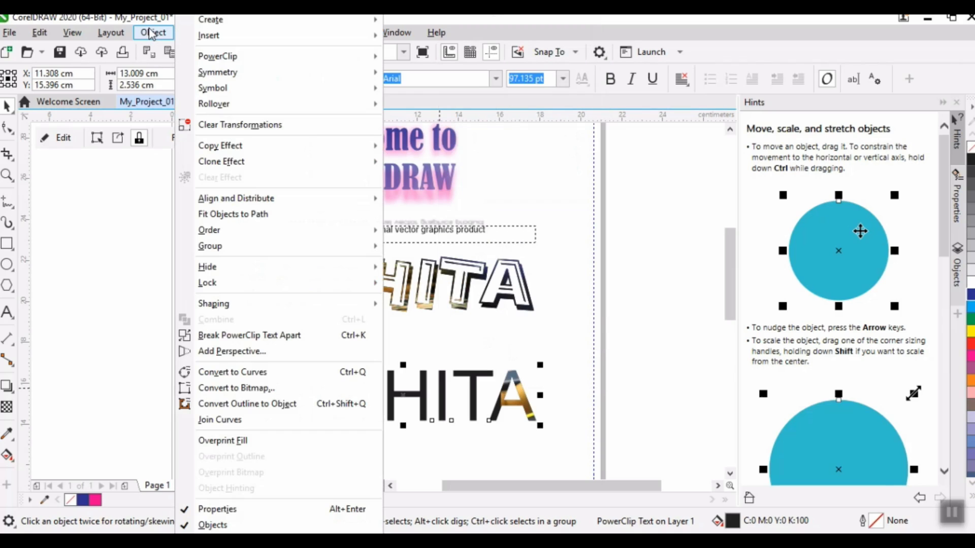
pyautogui.moveTo(233, 60)
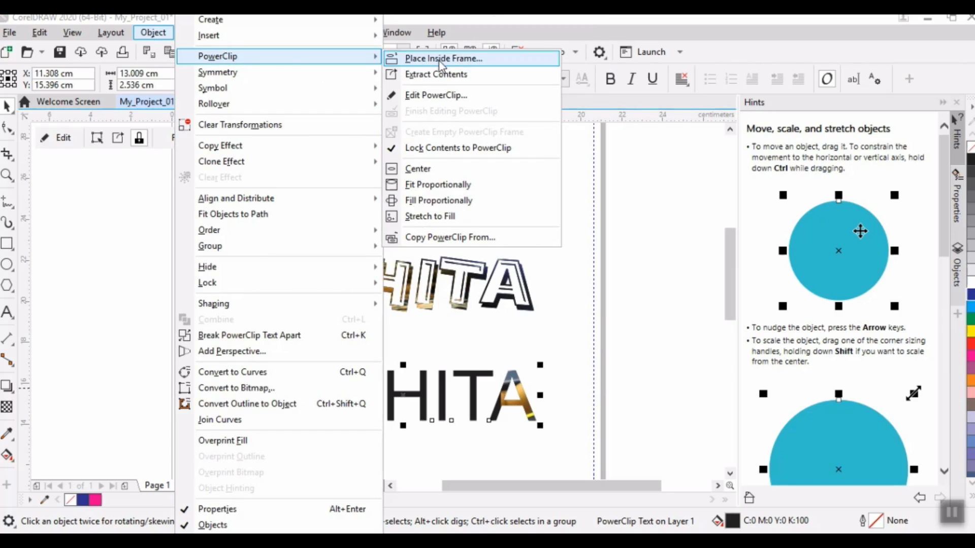
pyautogui.click(425, 217)
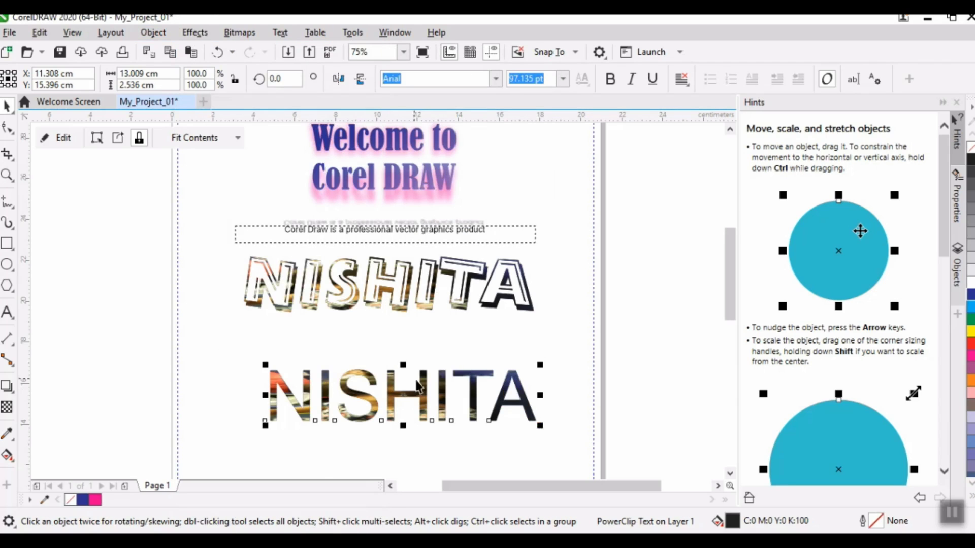
# - Scale the photo-filled Arial name text up to about 121 pt, roughly 16.2 cm wide
pyautogui.moveTo(266, 428); pyautogui.dragTo(221, 466)
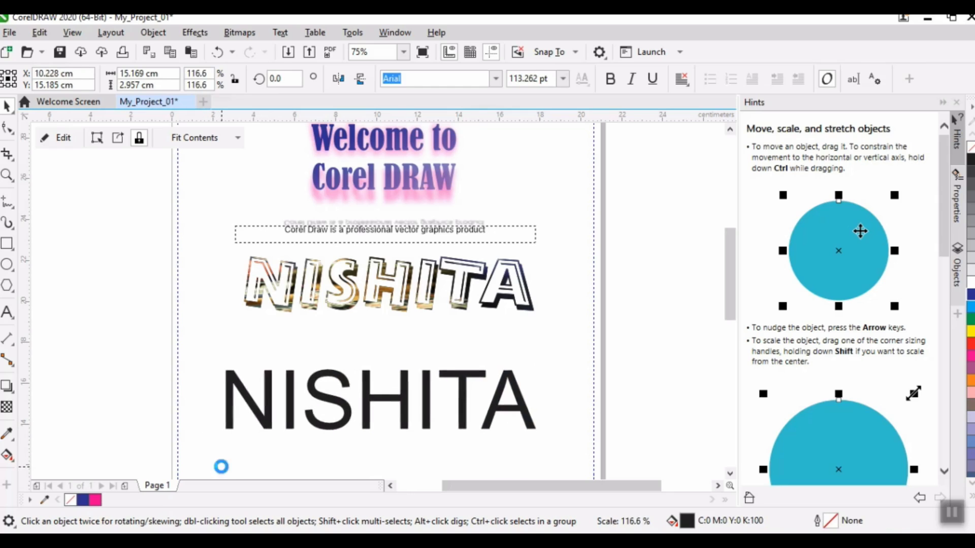
pyautogui.moveTo(540, 364); pyautogui.dragTo(562, 326)
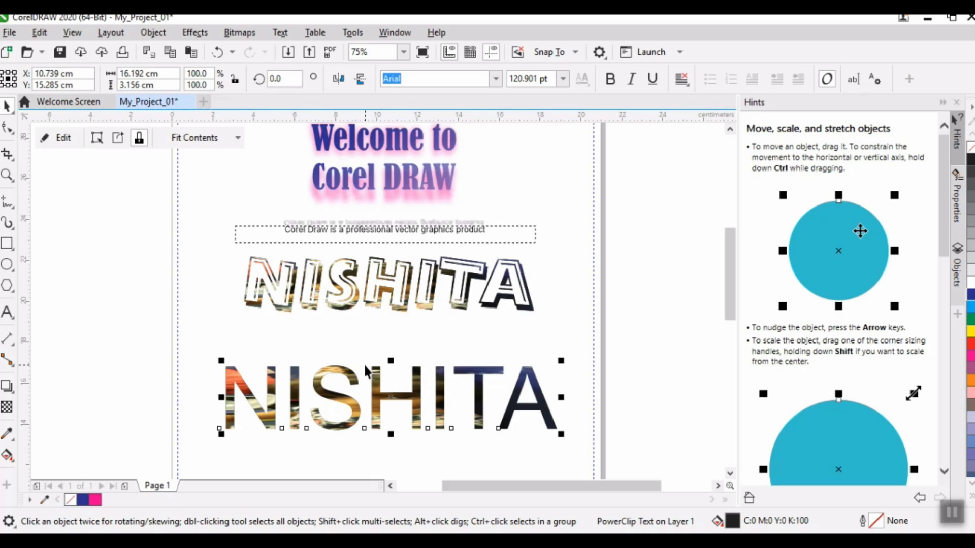
pyautogui.click(950, 513)
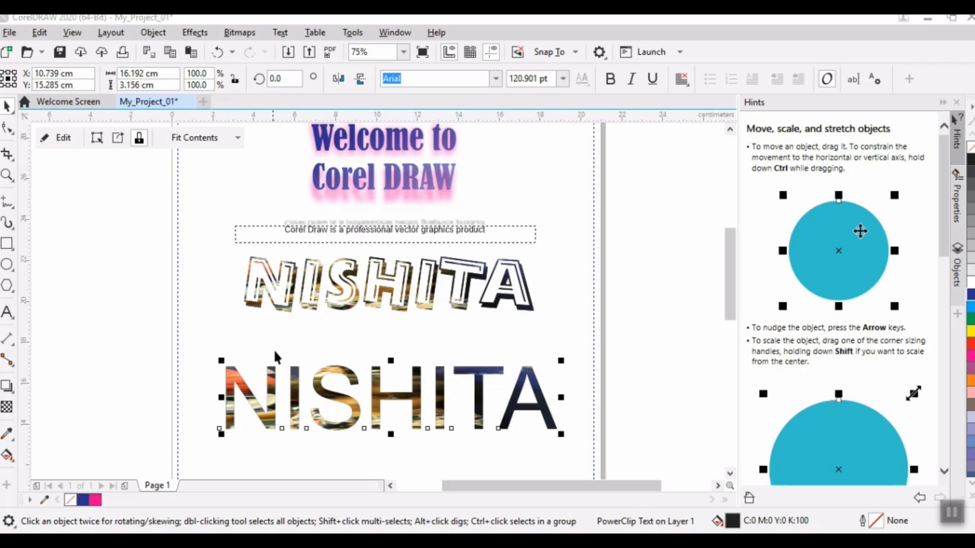
pyautogui.click(298, 384)
pyautogui.click(297, 385)
pyautogui.click(298, 385)
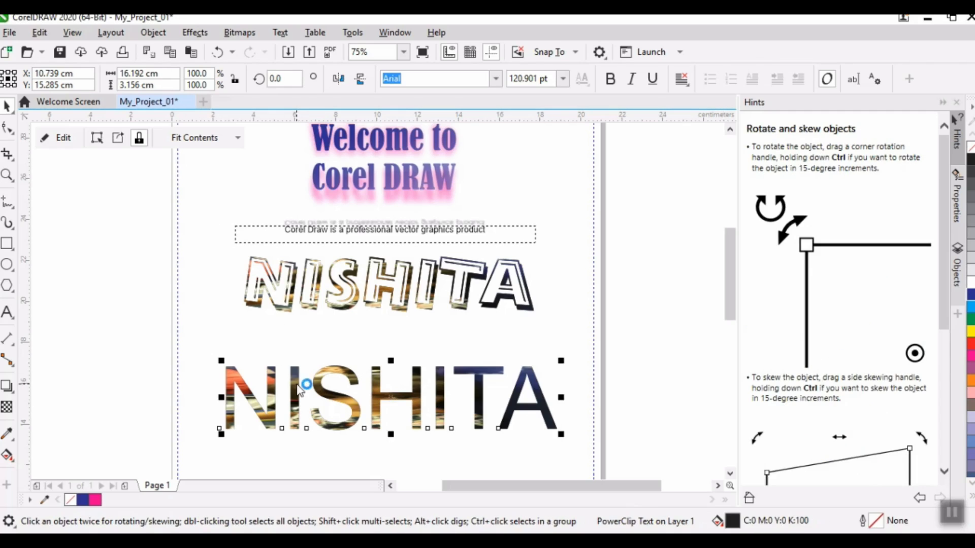
pyautogui.click(159, 34)
pyautogui.click(159, 36)
pyautogui.click(160, 36)
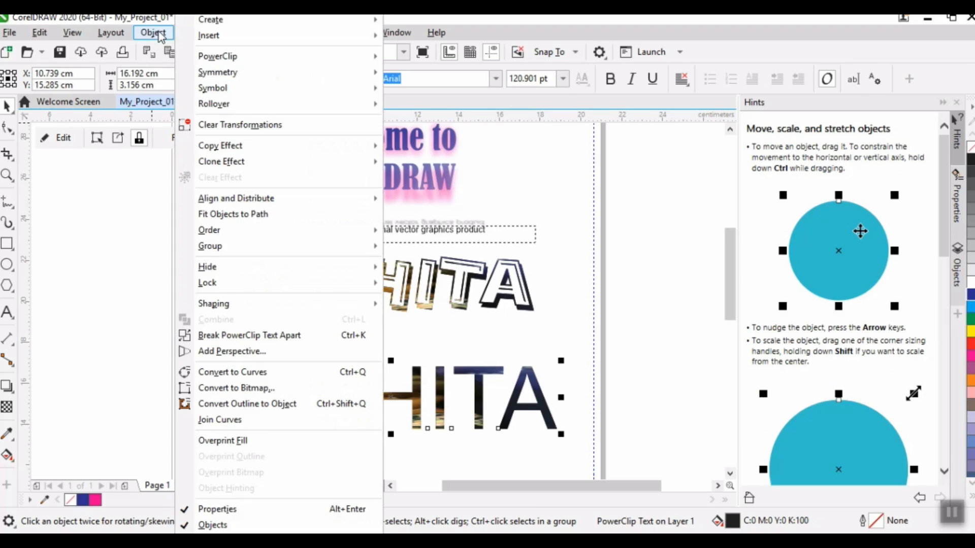
pyautogui.moveTo(254, 57)
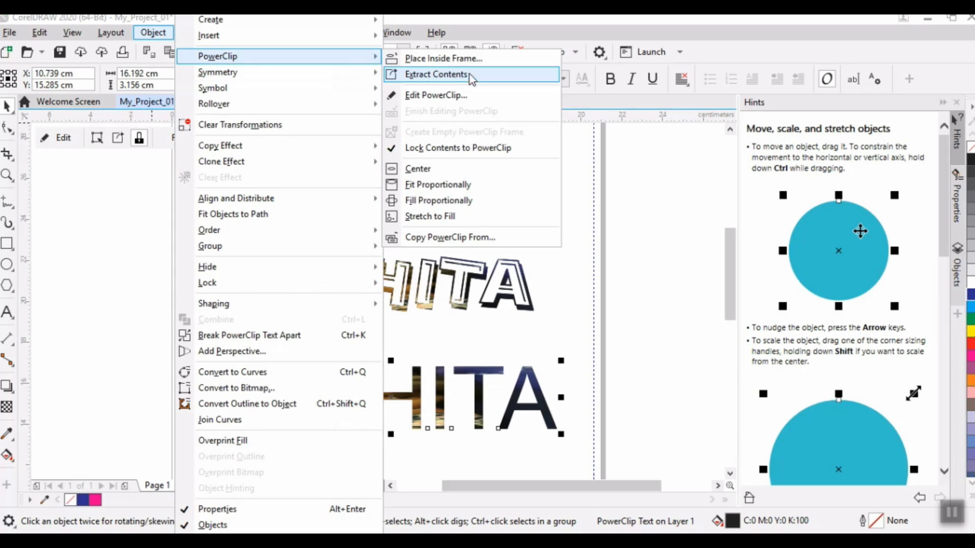
pyautogui.click(449, 200)
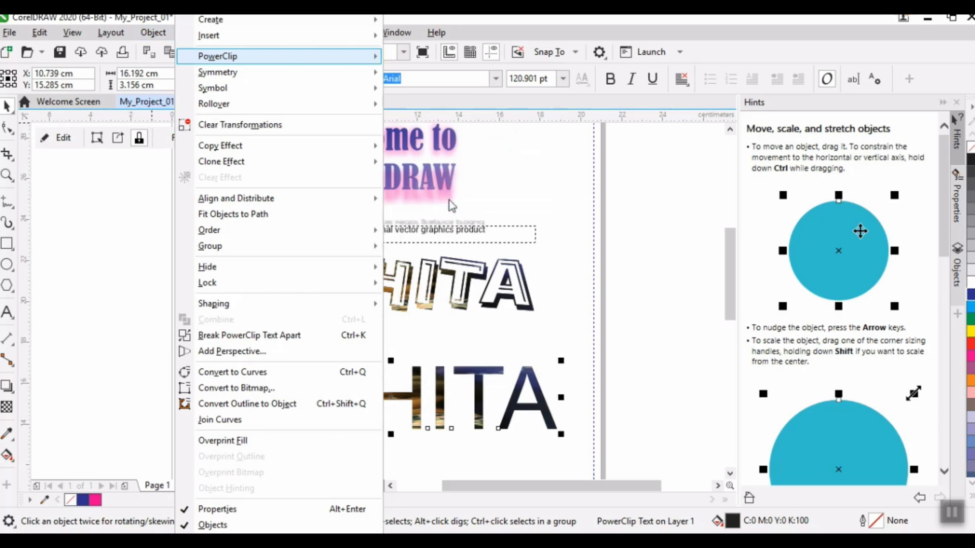
# - Edit the Arial name's PowerClip contents, narrowing the photo to about 6.8 cm wide around X 11.7 cm, Y 15.25 cm, and finish editing
pyautogui.click(151, 34)
pyautogui.moveTo(264, 61)
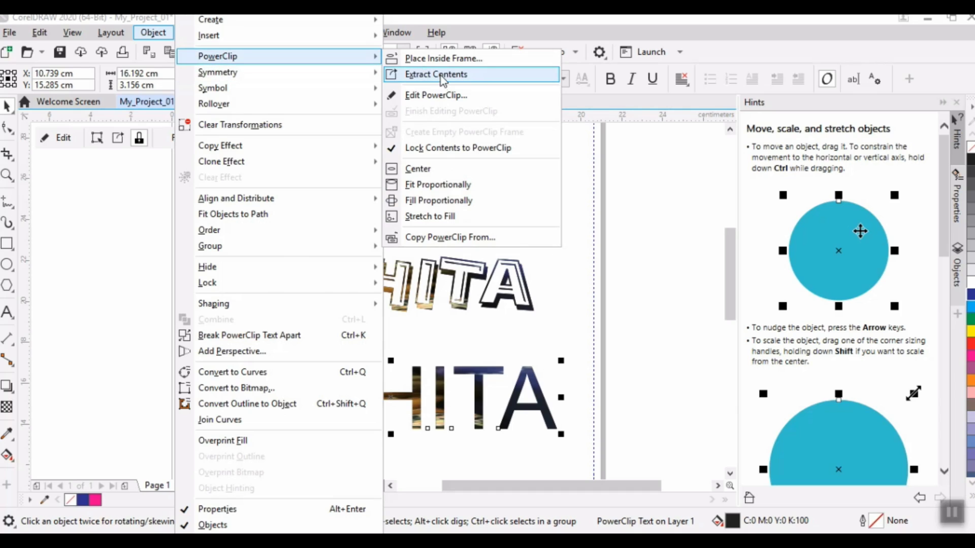
pyautogui.click(445, 95)
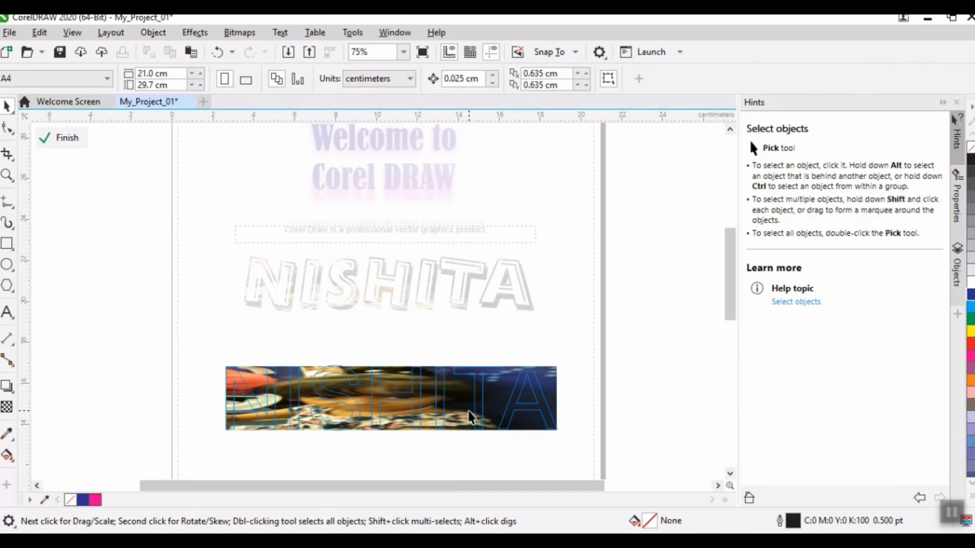
pyautogui.click(496, 399)
pyautogui.moveTo(562, 399); pyautogui.dragTo(474, 404)
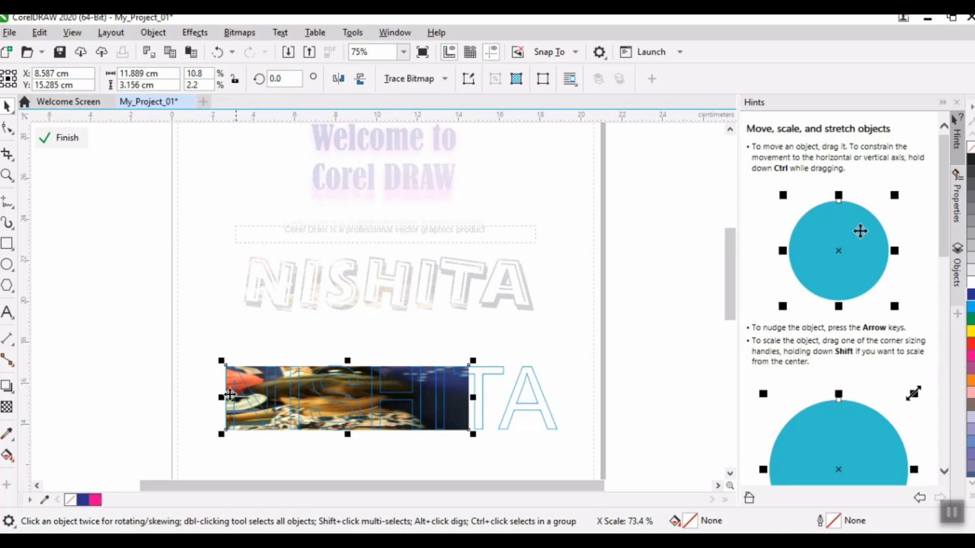
pyautogui.moveTo(221, 397); pyautogui.dragTo(373, 394)
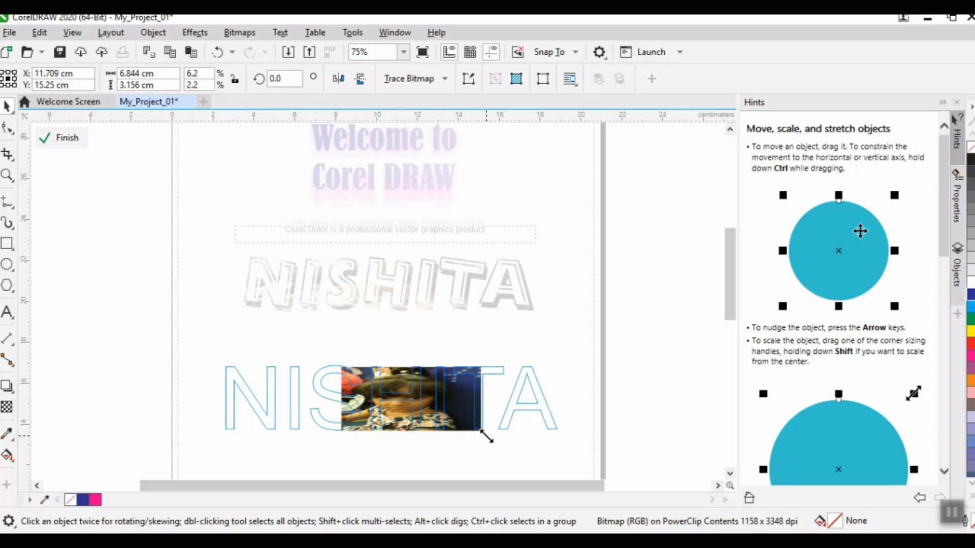
pyautogui.click(153, 32)
pyautogui.moveTo(250, 58)
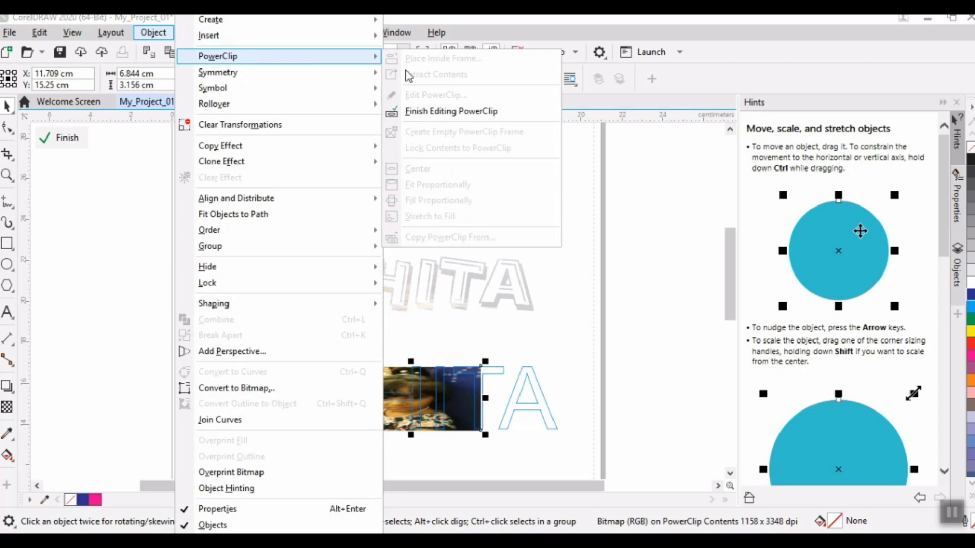
pyautogui.click(441, 109)
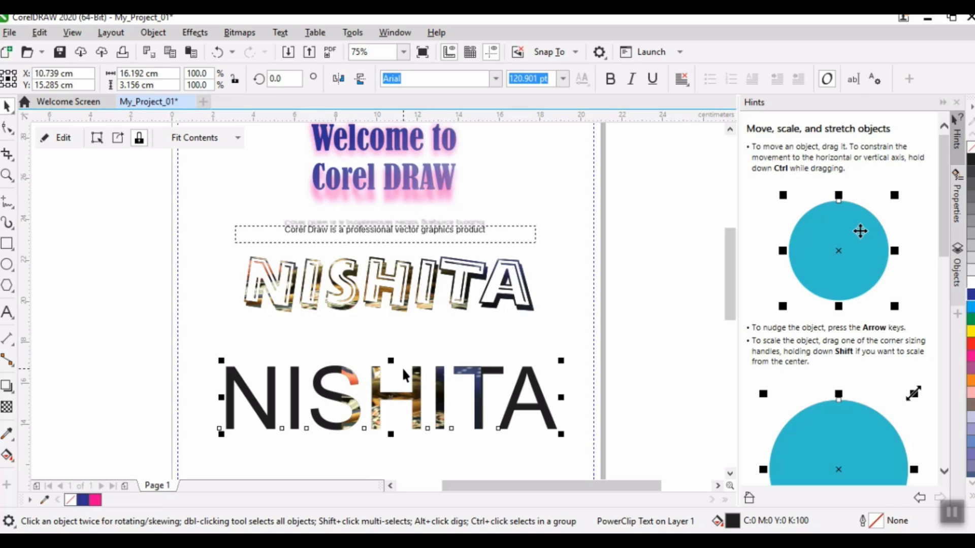
# - Save the drawing as My_Project_01 in CDR format in the Corel_April_2021 folder, replacing the existing file
pyautogui.moveTo(726, 262)
pyautogui.mouseDown()
pyautogui.moveTo(728, 235)
pyautogui.moveTo(731, 263)
pyautogui.mouseUp()
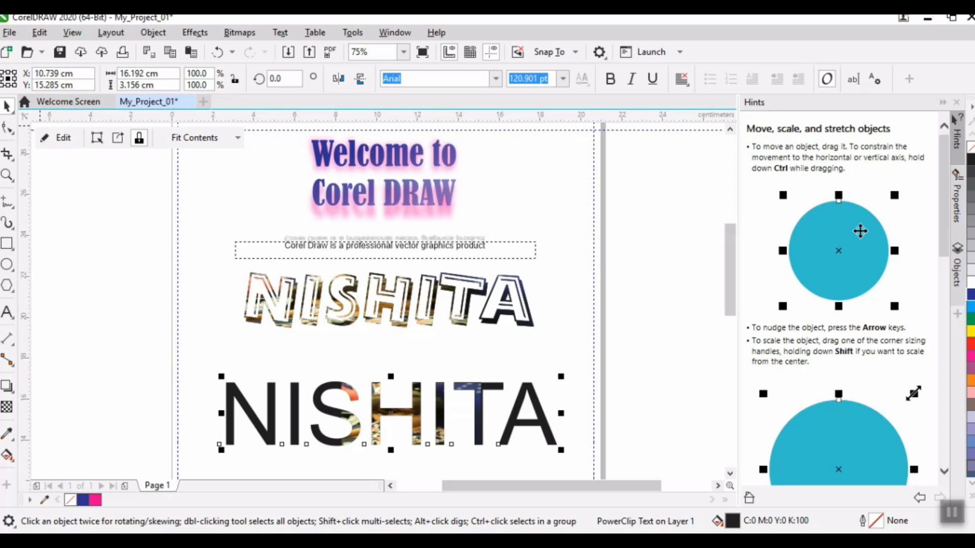
pyautogui.click(9, 32)
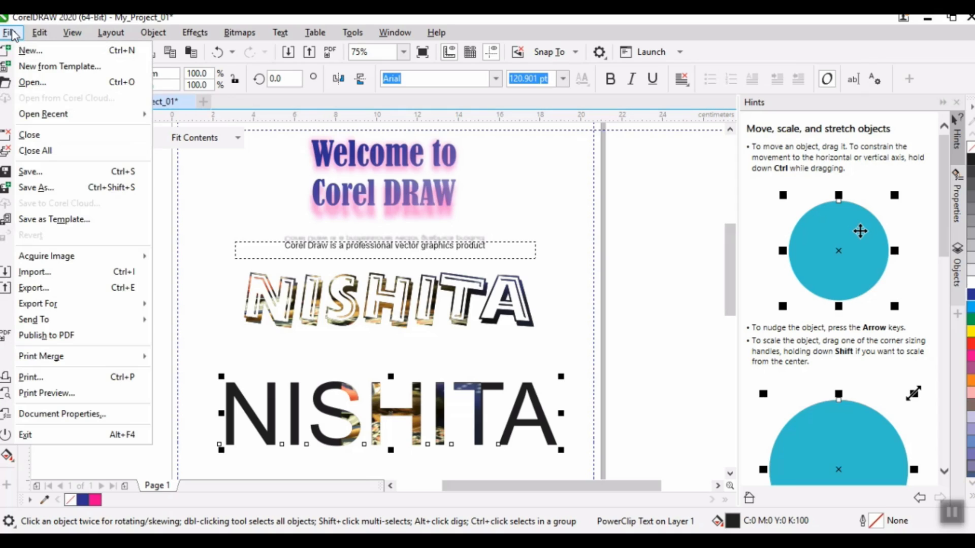
pyautogui.click(41, 193)
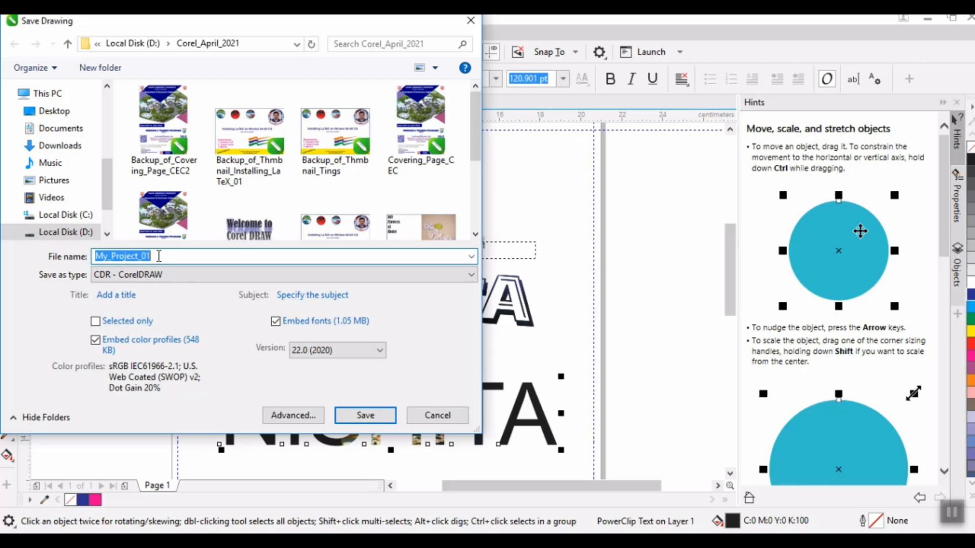
pyautogui.click(363, 418)
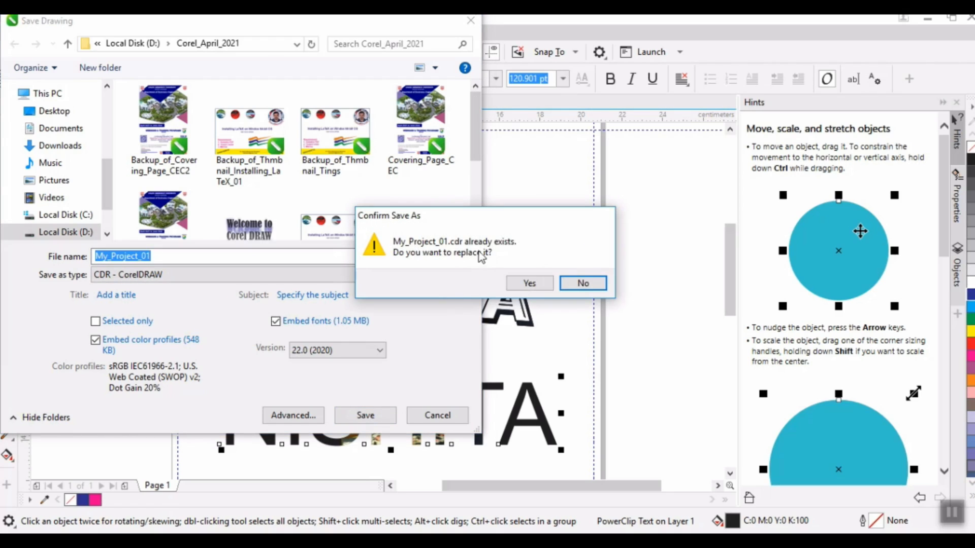
pyautogui.click(528, 284)
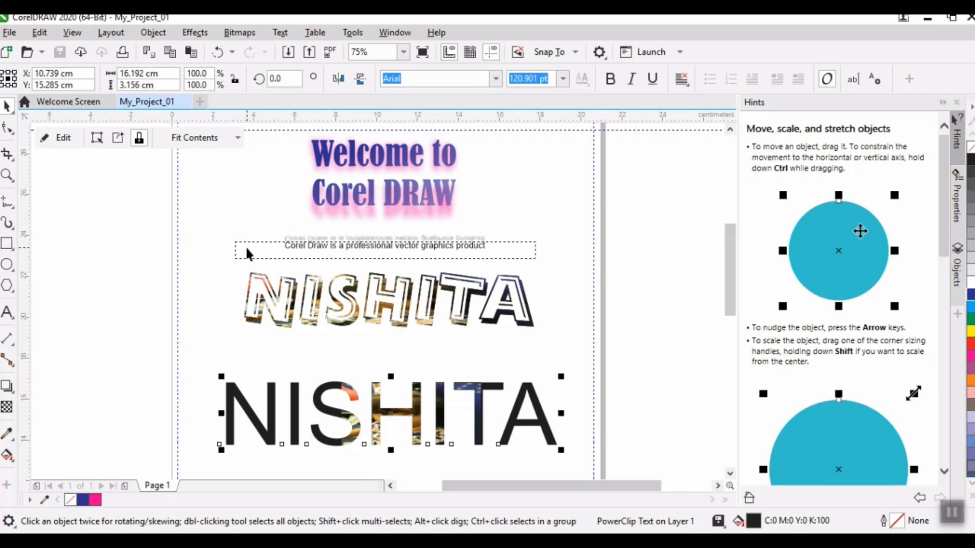
# - Start exporting the drawing with PDF - Adobe Portable Document Format as the file type
pyautogui.click(12, 33)
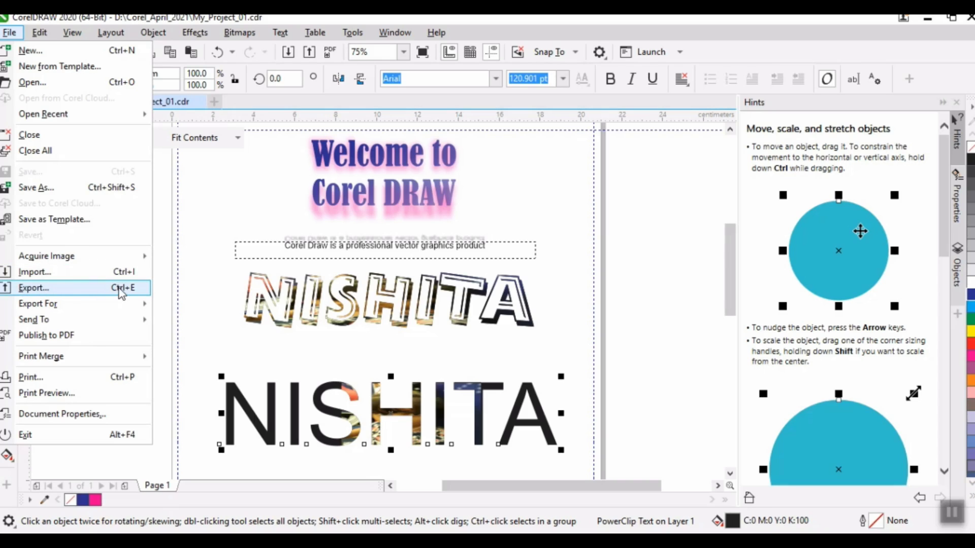
pyautogui.click(582, 220)
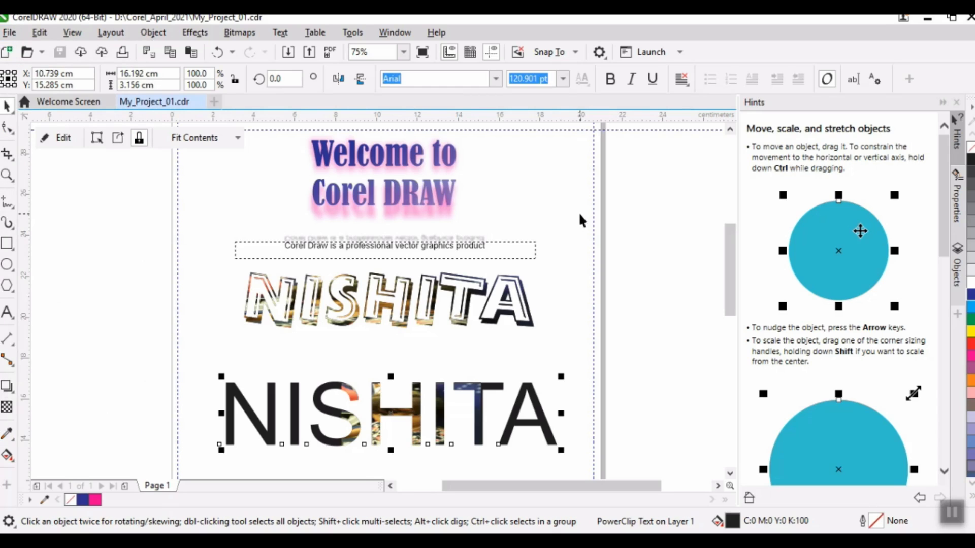
pyautogui.hotkey('ctrl', 'e')
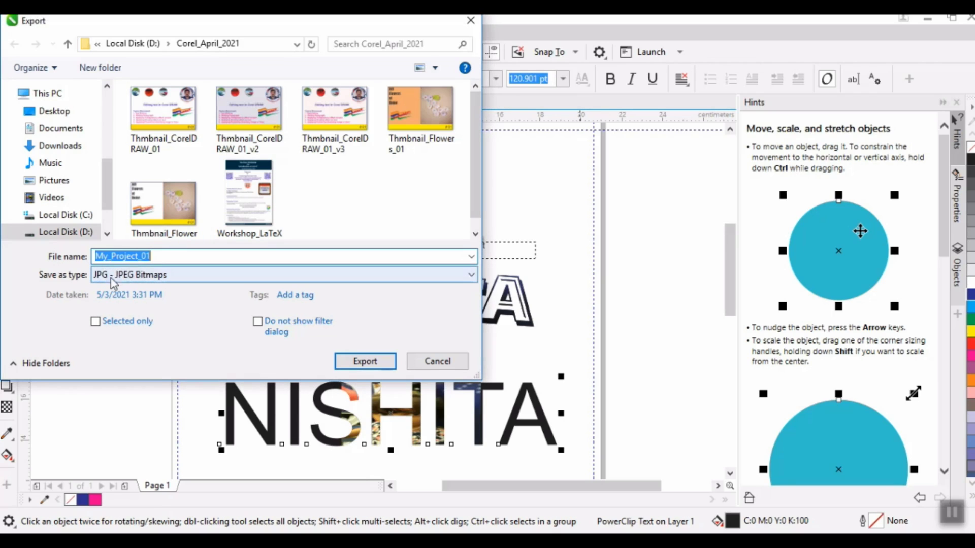
pyautogui.click(145, 278)
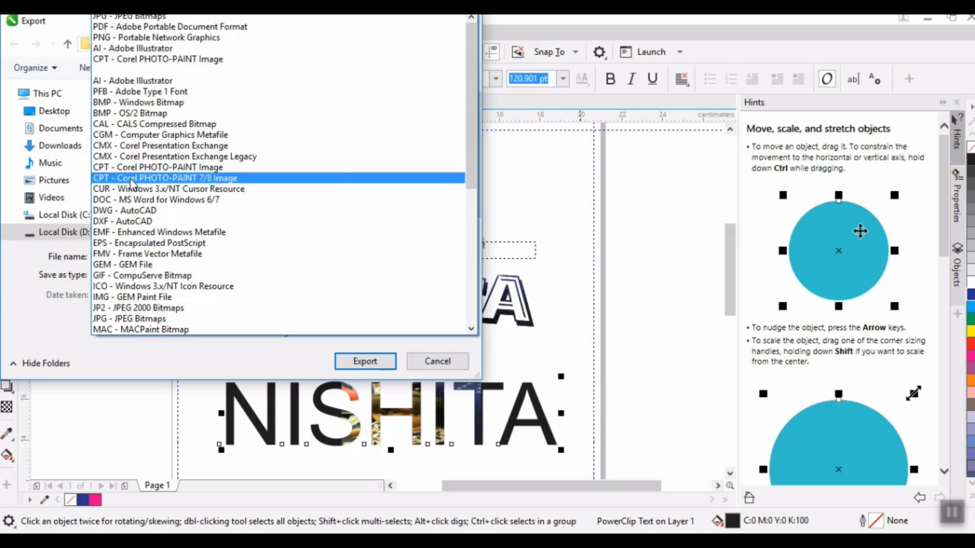
pyautogui.click(133, 30)
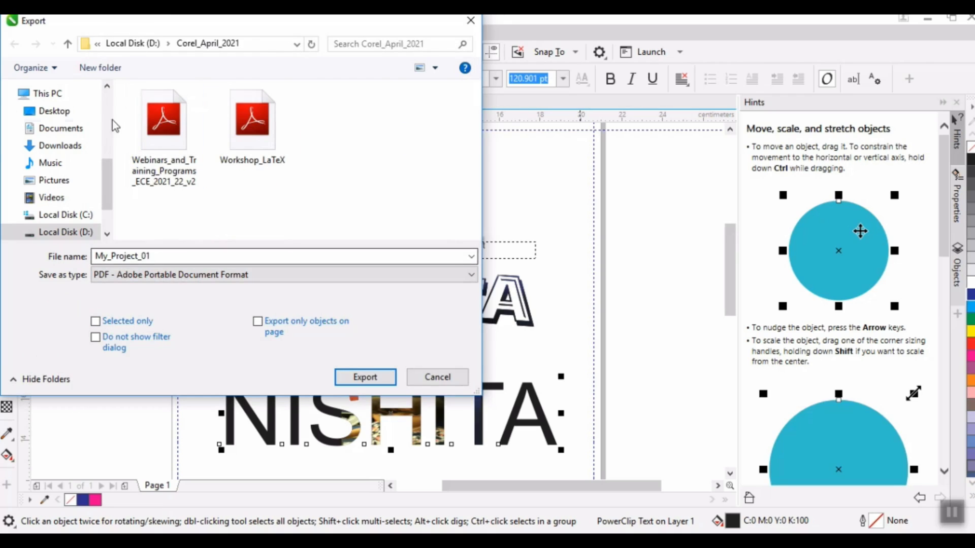
# - Export My_Project_01 to the Documents folder, replacing the existing PDF
pyautogui.click(61, 133)
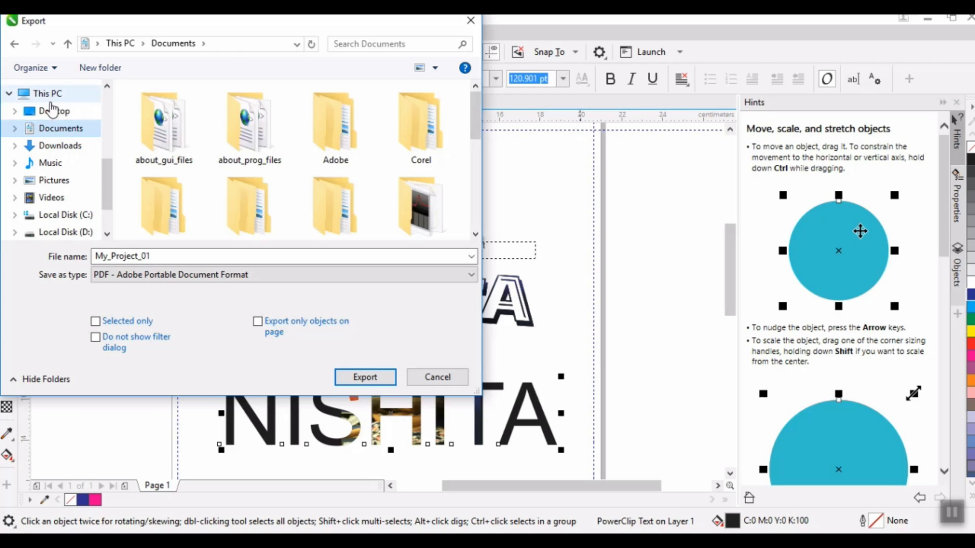
pyautogui.click(51, 112)
pyautogui.click(54, 130)
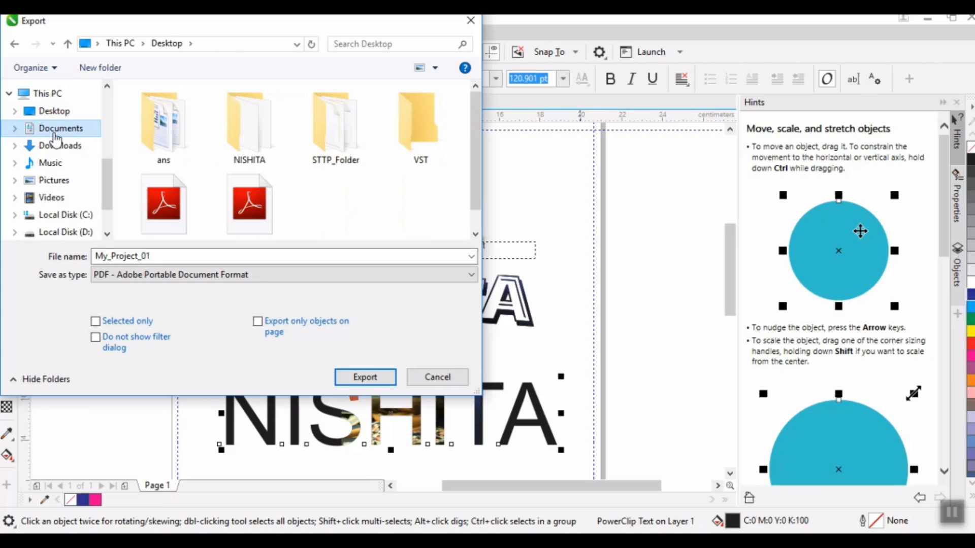
pyautogui.click(355, 378)
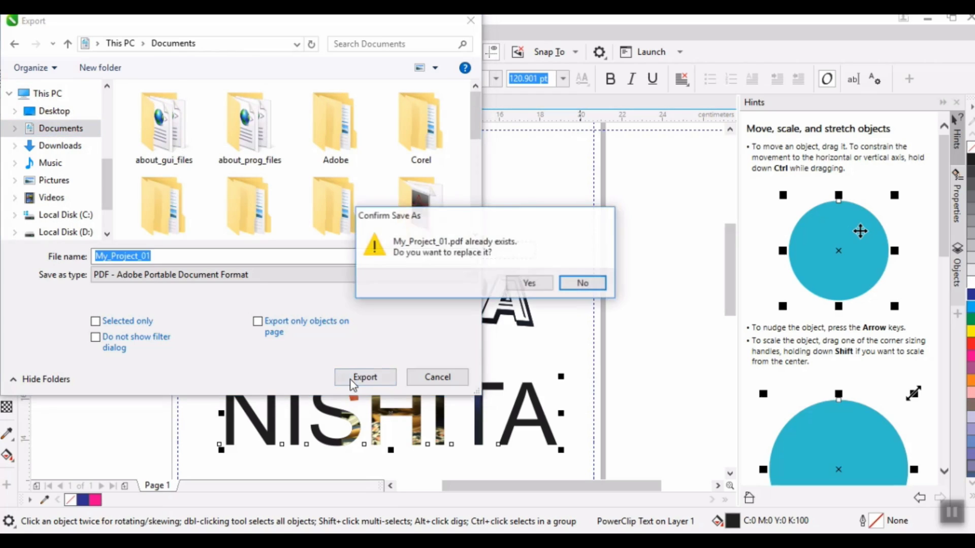
pyautogui.click(533, 285)
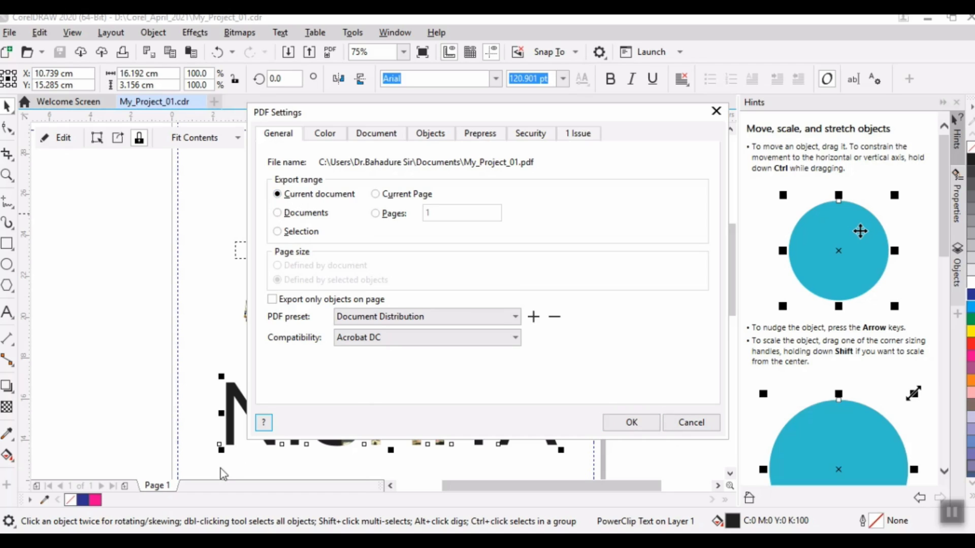
# - Try the Pages and Current Page export ranges in the PDF settings
pyautogui.click(376, 195)
pyautogui.click(379, 216)
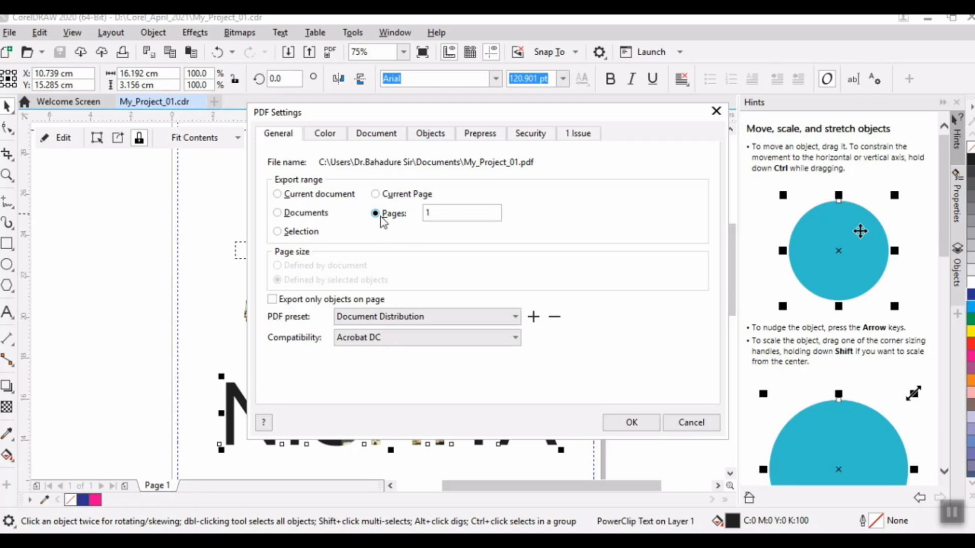
pyautogui.click(449, 214)
pyautogui.click(376, 194)
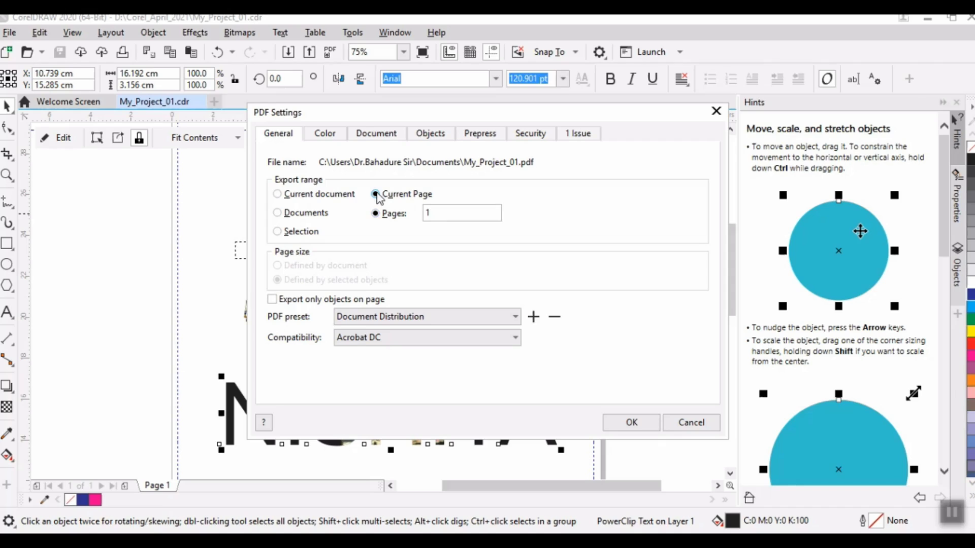
# - Set the PDF export range to the current document and complete the export
pyautogui.click(278, 195)
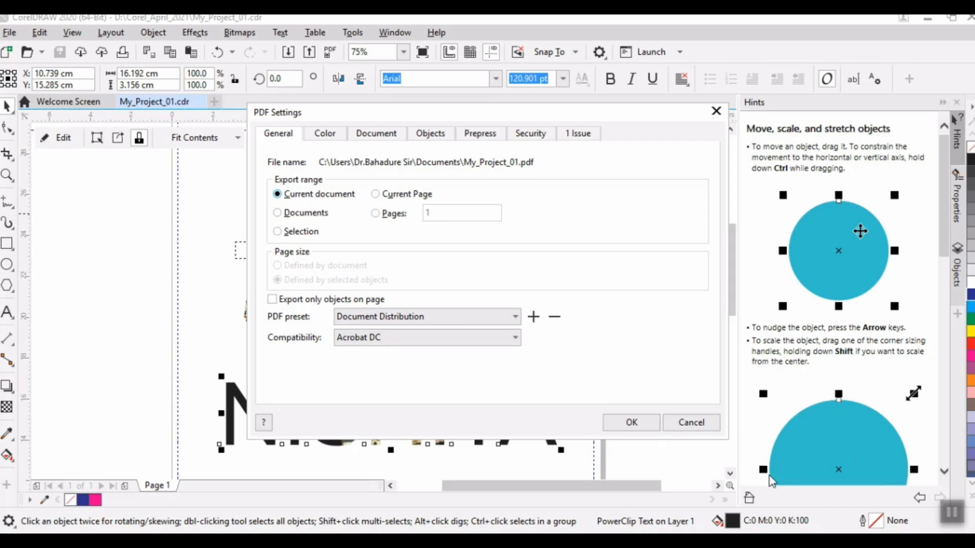
pyautogui.click(627, 424)
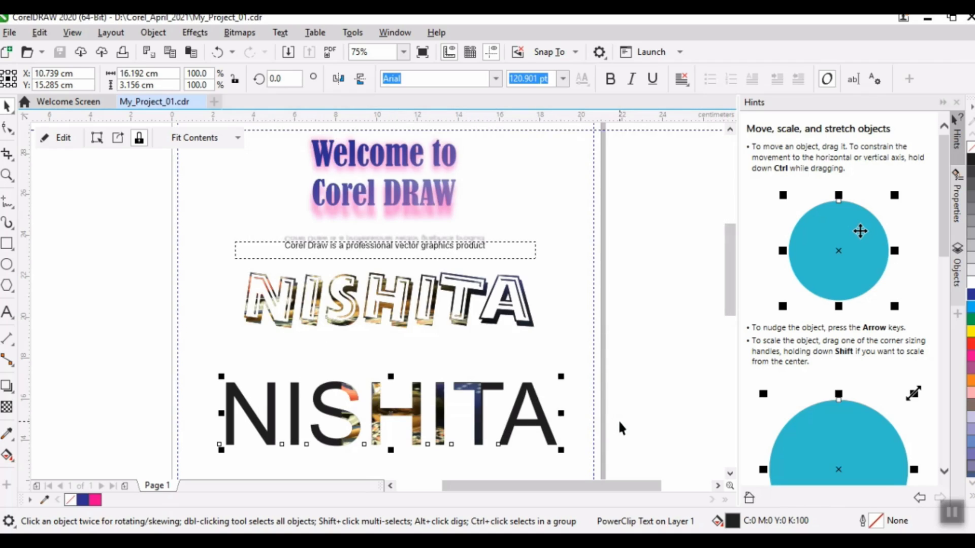
# - Switch to File Explorer and try to open the exported My_Project_01 PDF from the Documents folder
pyautogui.click(926, 18)
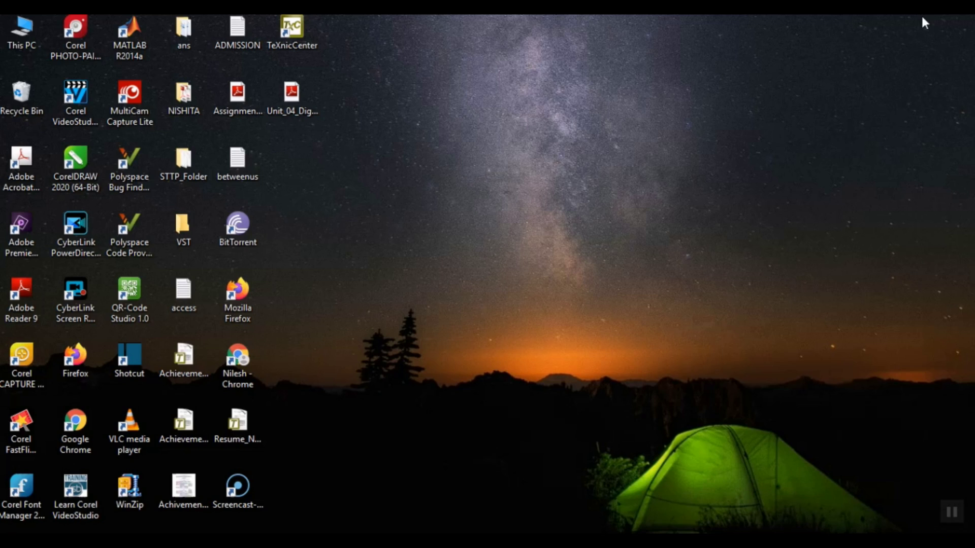
pyautogui.doubleClick(22, 41)
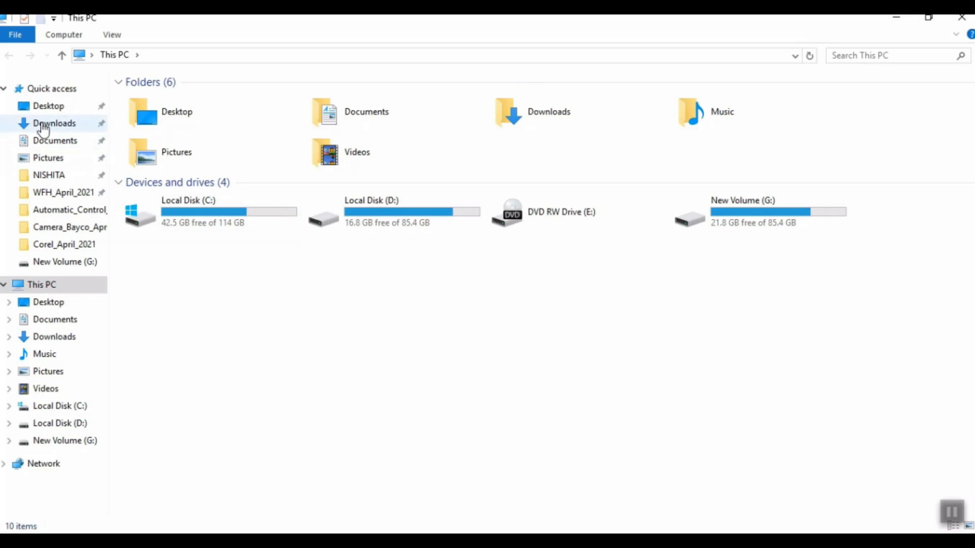
pyautogui.click(46, 147)
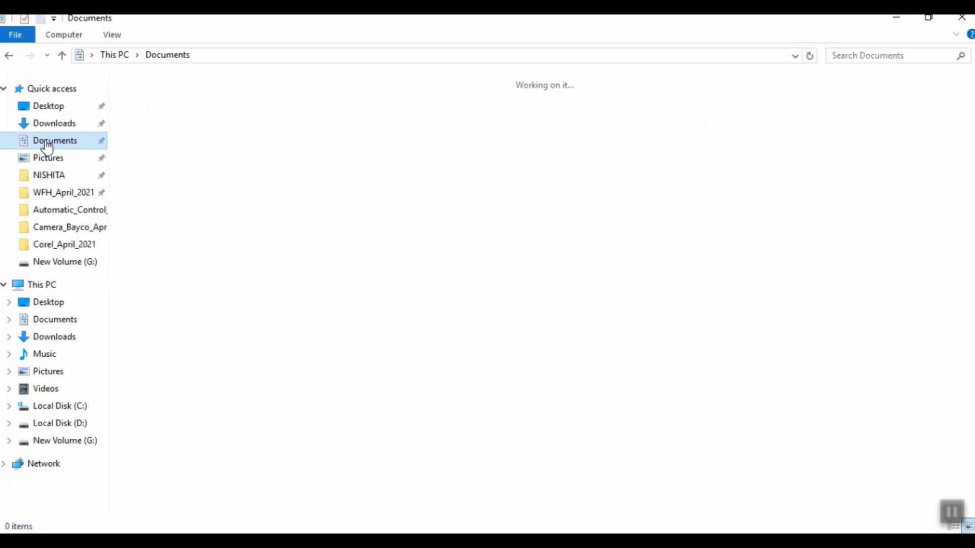
pyautogui.scroll(-3, 546, 339)
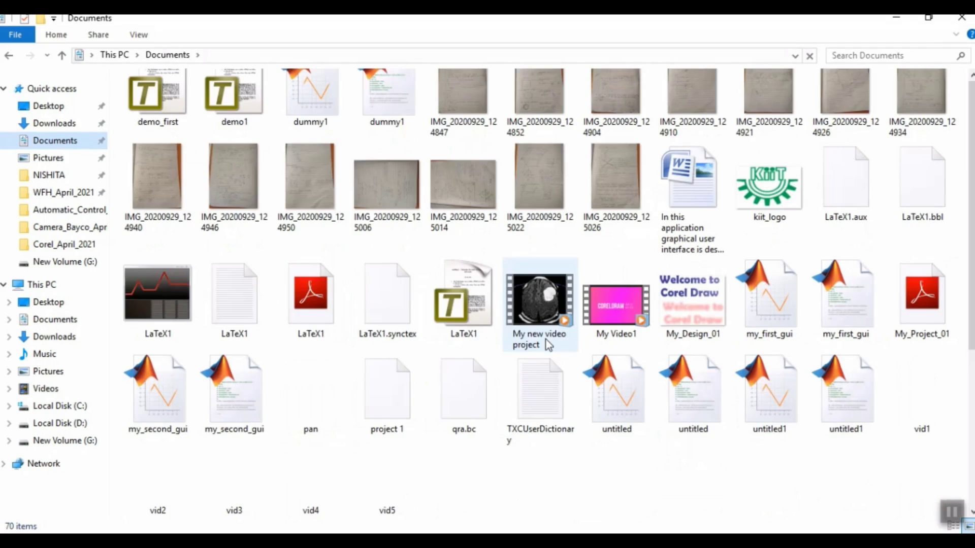
pyautogui.doubleClick(924, 313)
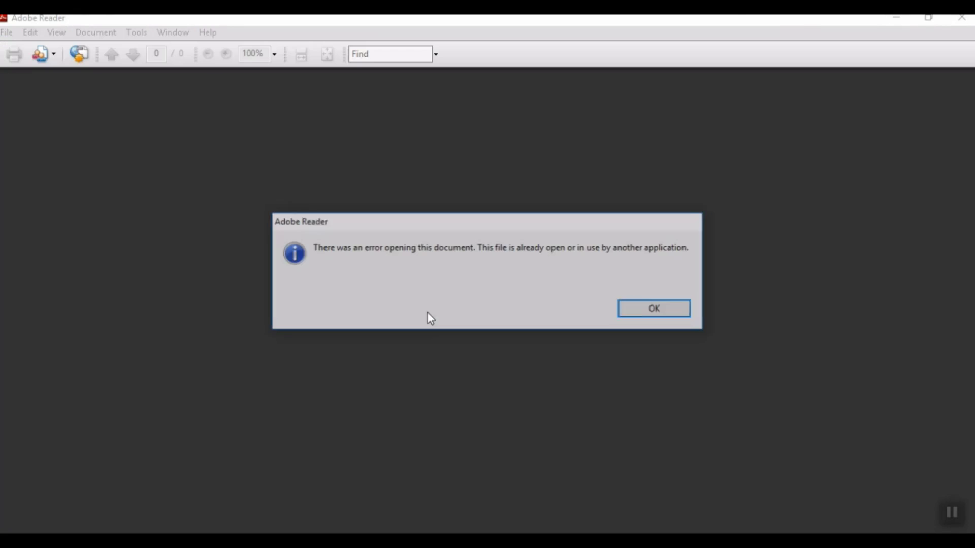
pyautogui.click(635, 309)
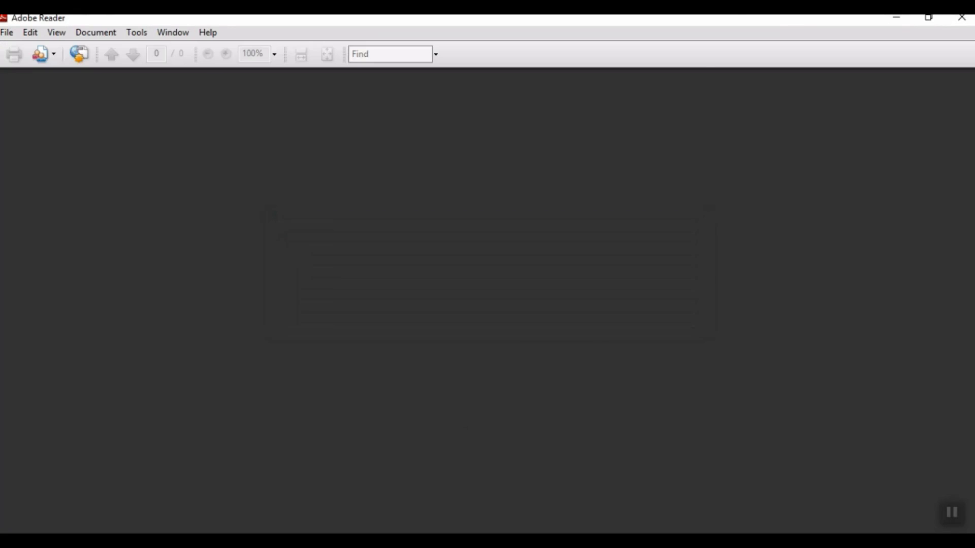
pyautogui.hotkey('alt', 'F4')
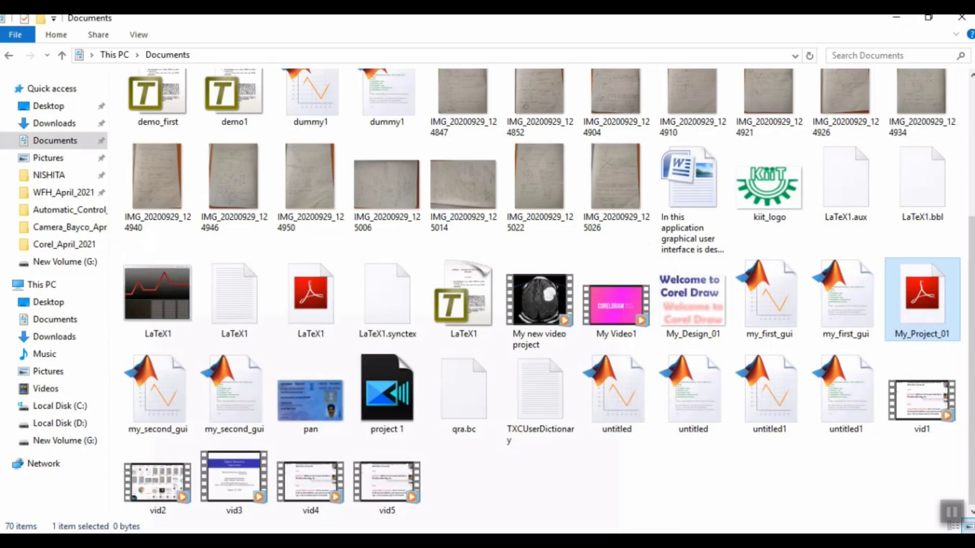
# - Reopen the My_Project_01 PDF in Adobe Reader, review the whole page and close it
pyautogui.press('Return')
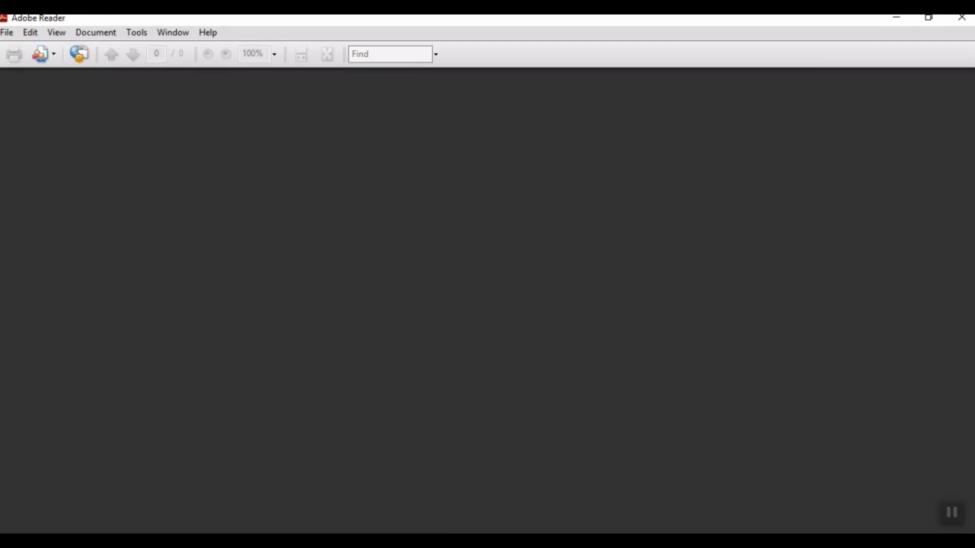
pyautogui.click(961, 18)
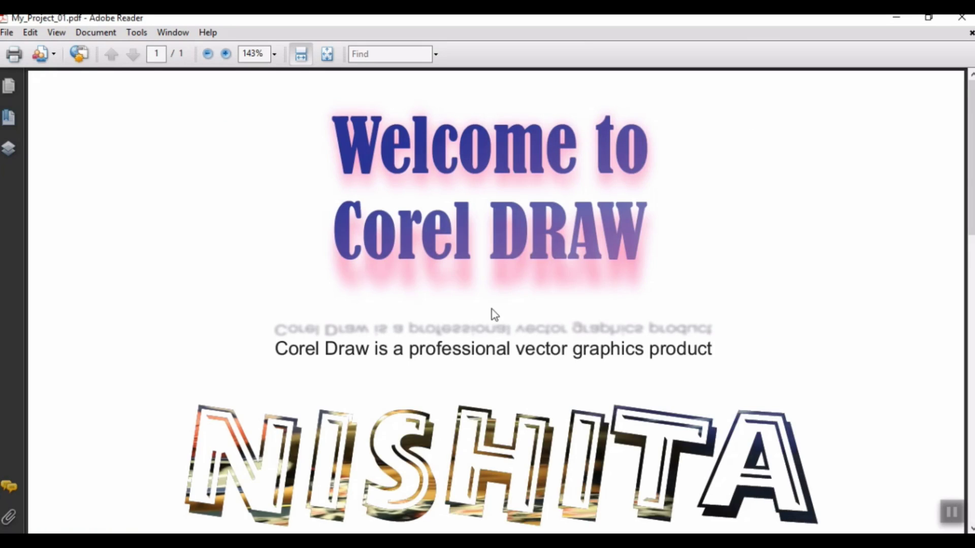
pyautogui.scroll(-3, 492, 308)
pyautogui.scroll(-7, 492, 312)
pyautogui.scroll(10, 492, 312)
pyautogui.click(961, 17)
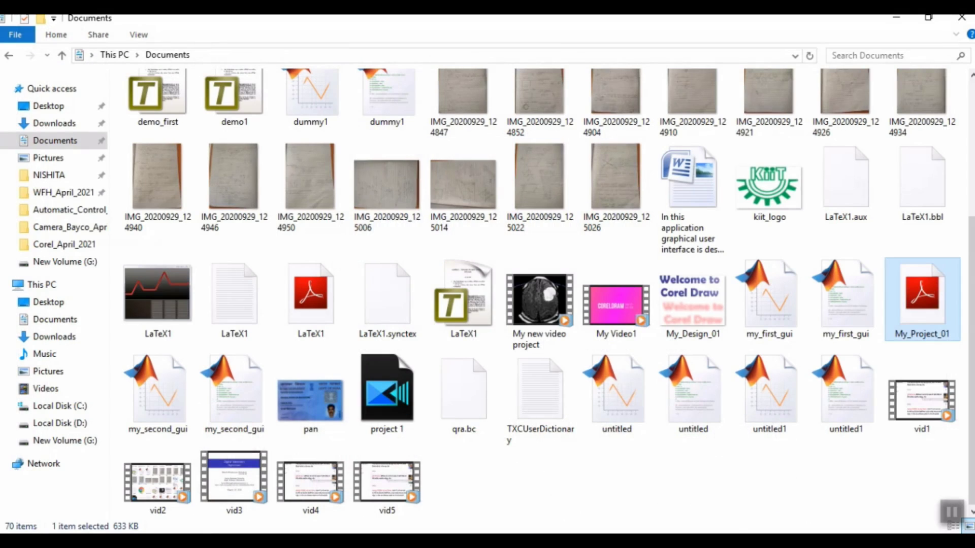
# - Switch back to CorelDRAW and start exporting My_Project_01 to the Documents folder as JPG - JPEG Bitmaps
pyautogui.hotkey('alt', 'Tab')
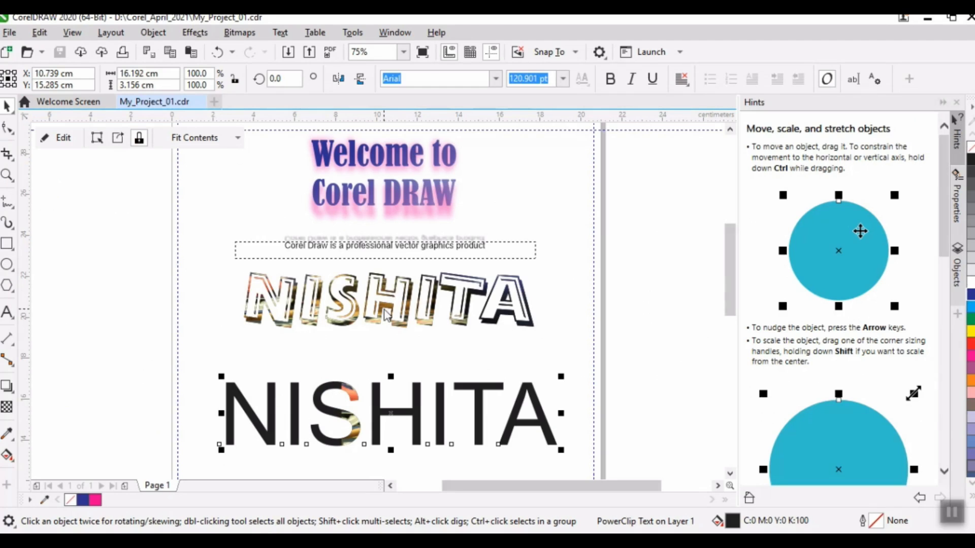
pyautogui.hotkey('ctrl', 'e')
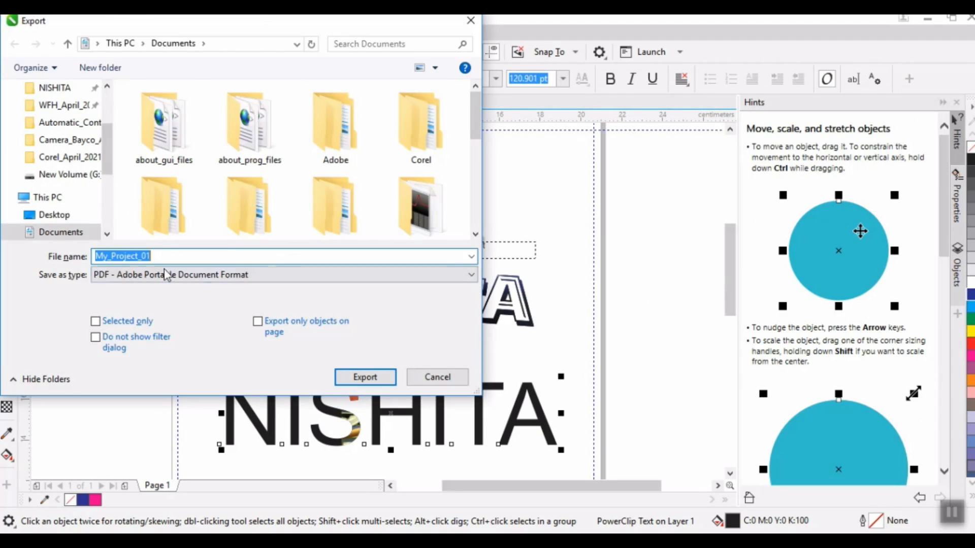
pyautogui.click(165, 275)
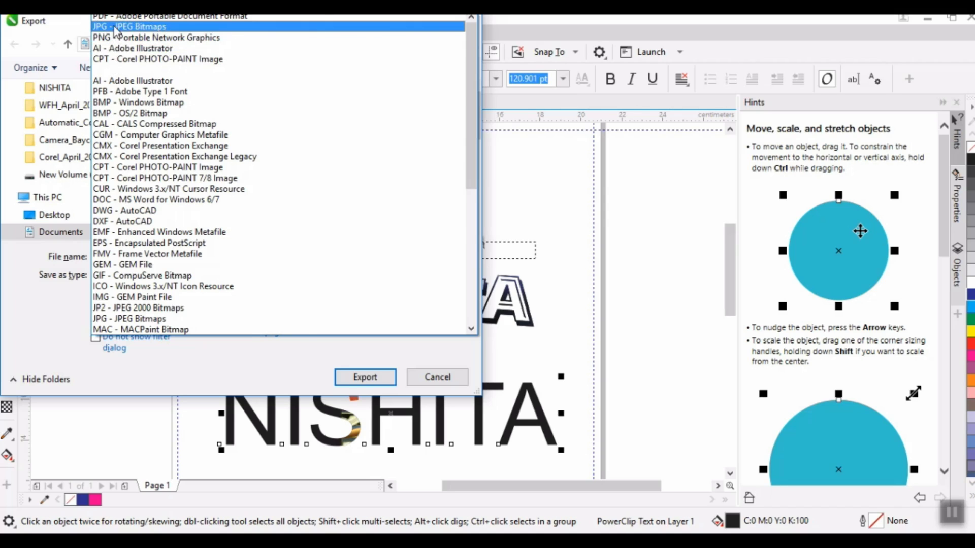
pyautogui.click(116, 28)
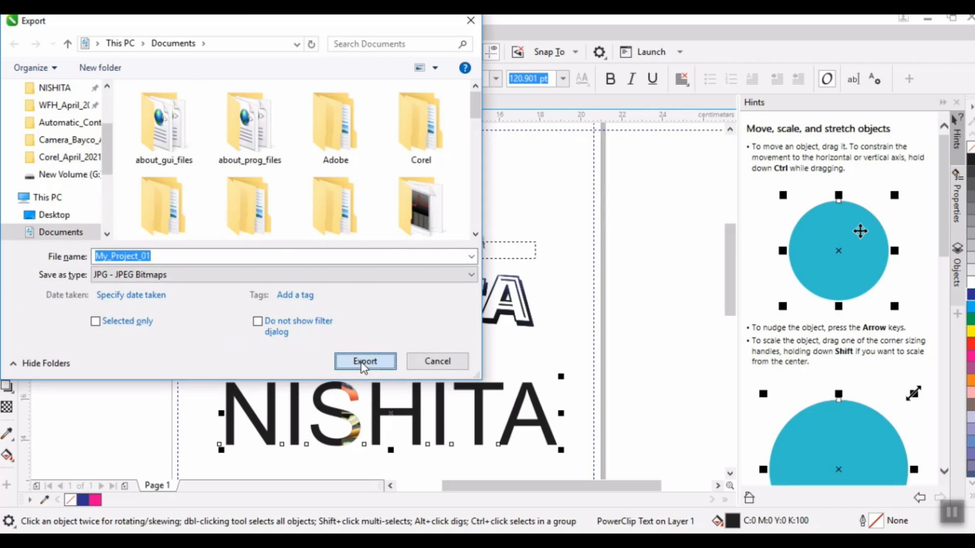
pyautogui.click(364, 362)
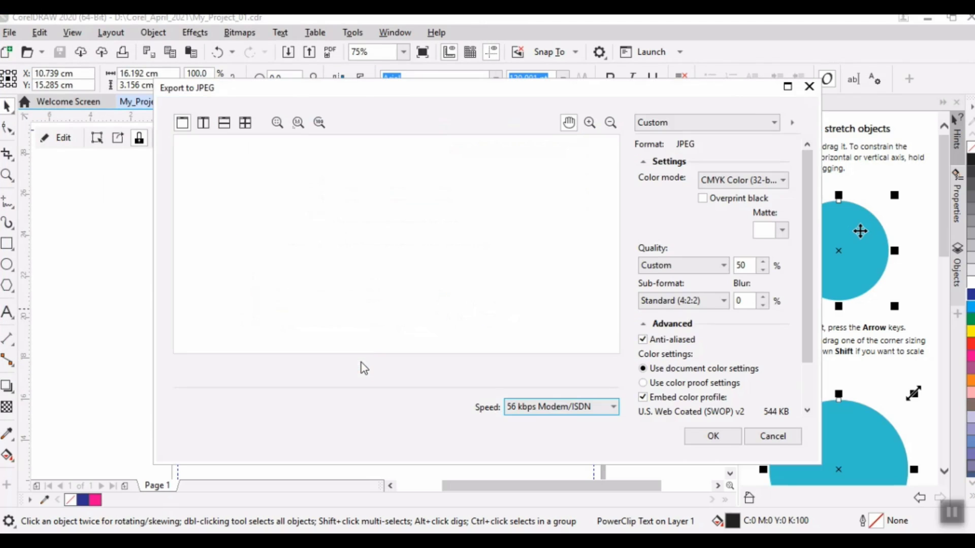
# - Set the JPEG export's color mode to RGB Color (24-bit)
pyautogui.click(723, 181)
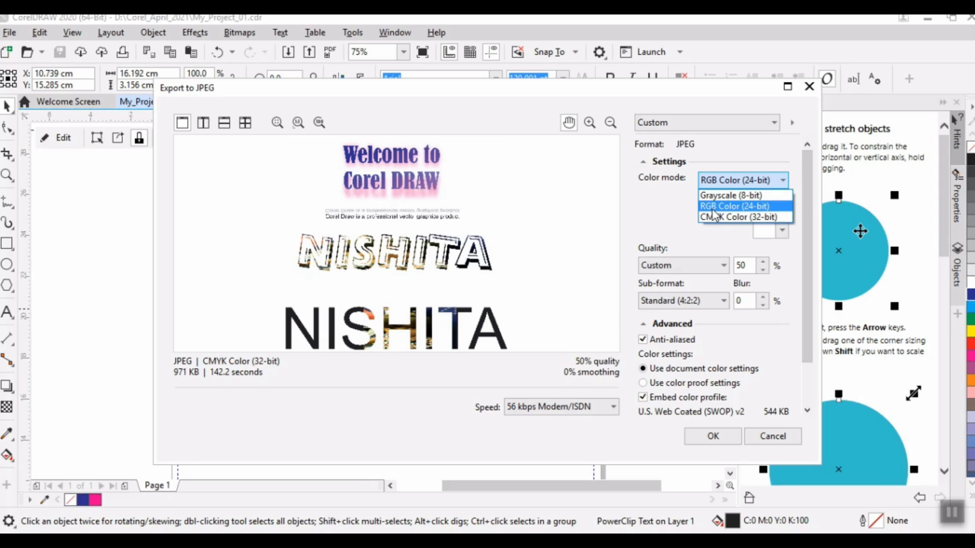
pyautogui.press('Return')
pyautogui.click(686, 265)
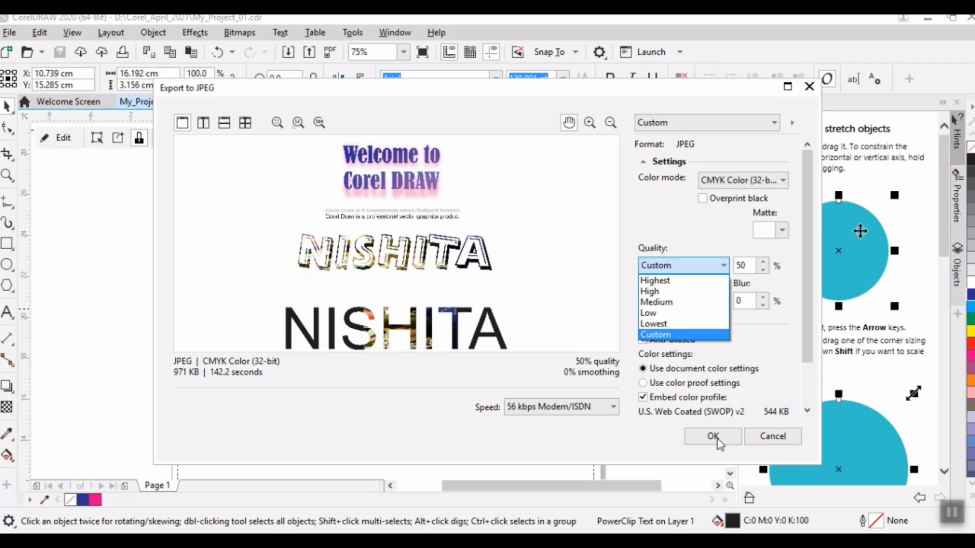
pyautogui.click(727, 188)
pyautogui.click(727, 188)
pyautogui.click(716, 204)
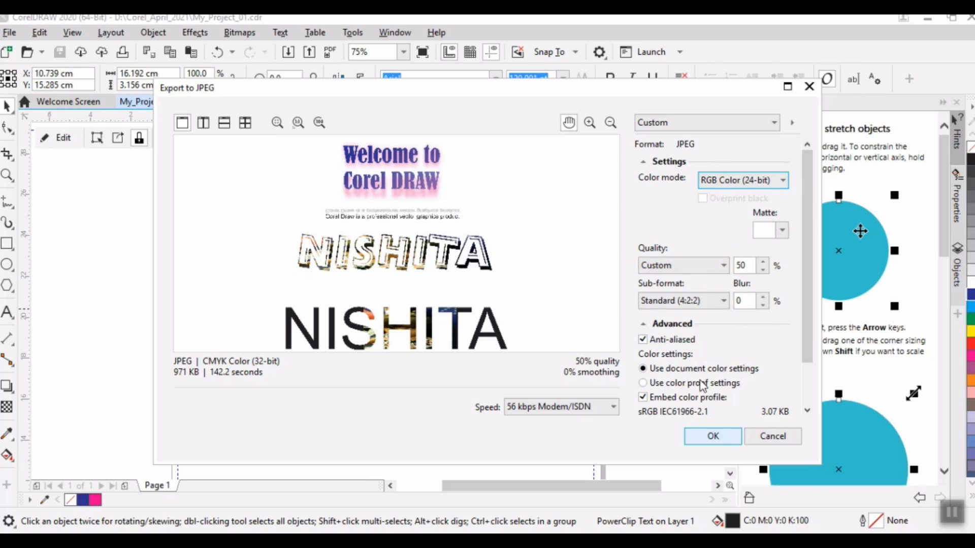
# - Set the JPEG quality to Medium and complete the export
pyautogui.click(718, 265)
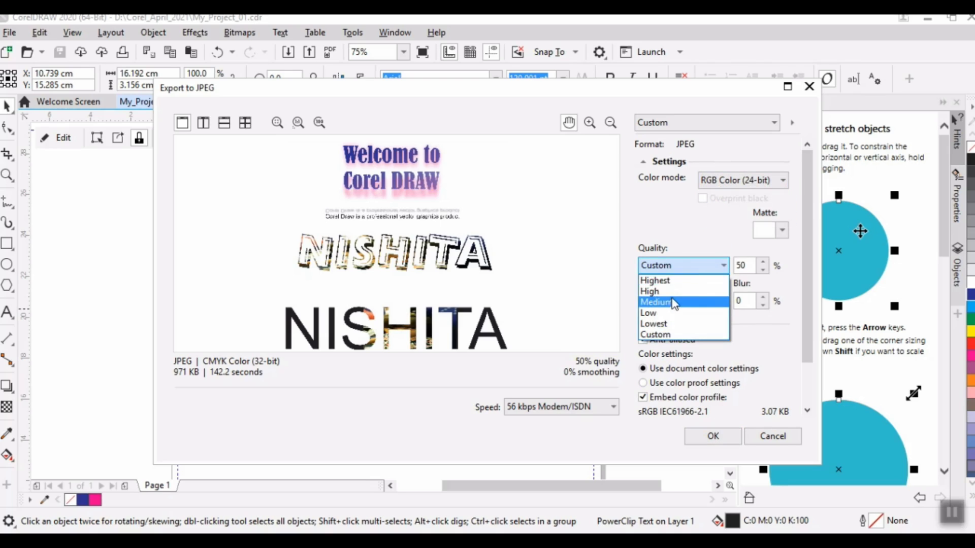
pyautogui.click(674, 303)
pyautogui.click(703, 436)
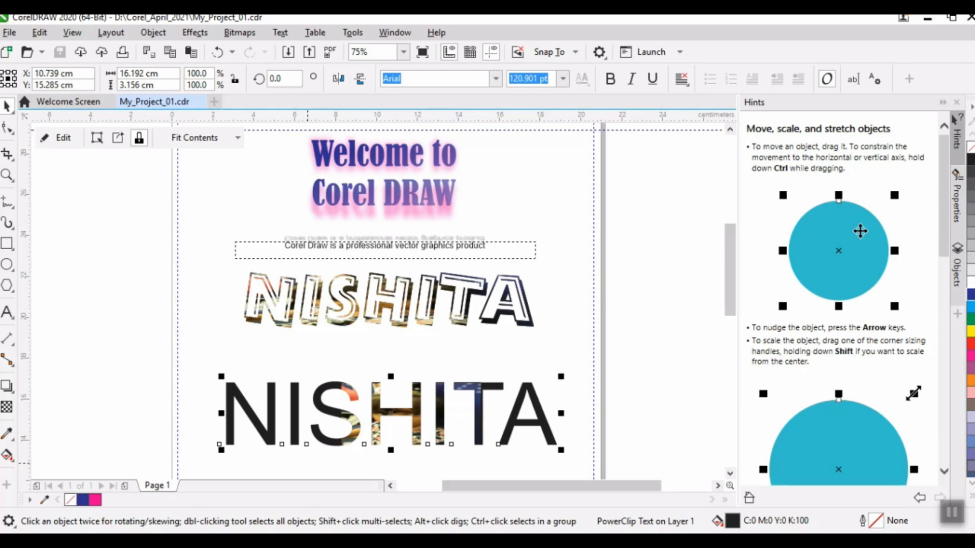
# - Switch to File Explorer, view the exported My_Project_01 JPEG in Paint and close it
pyautogui.click(224, 543)
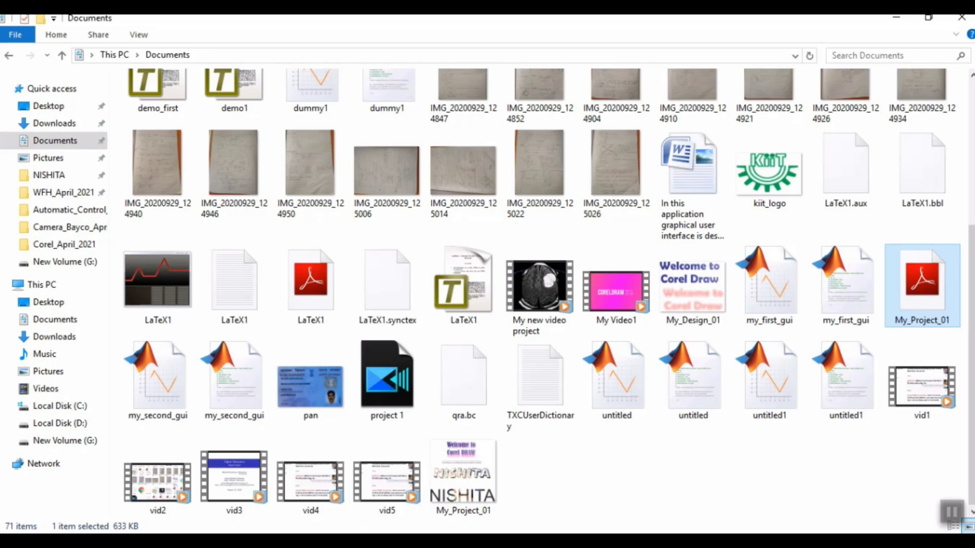
pyautogui.moveTo(259, 542)
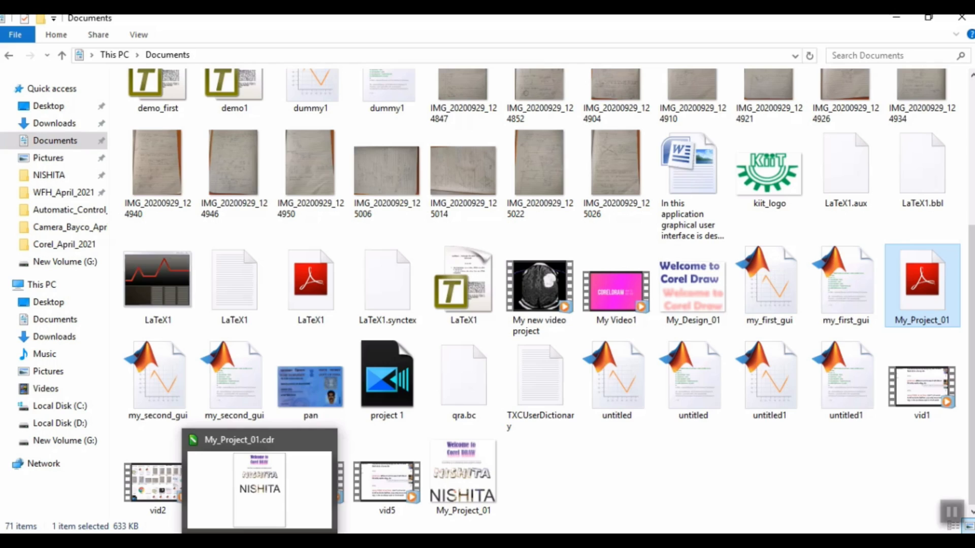
pyautogui.click(460, 479)
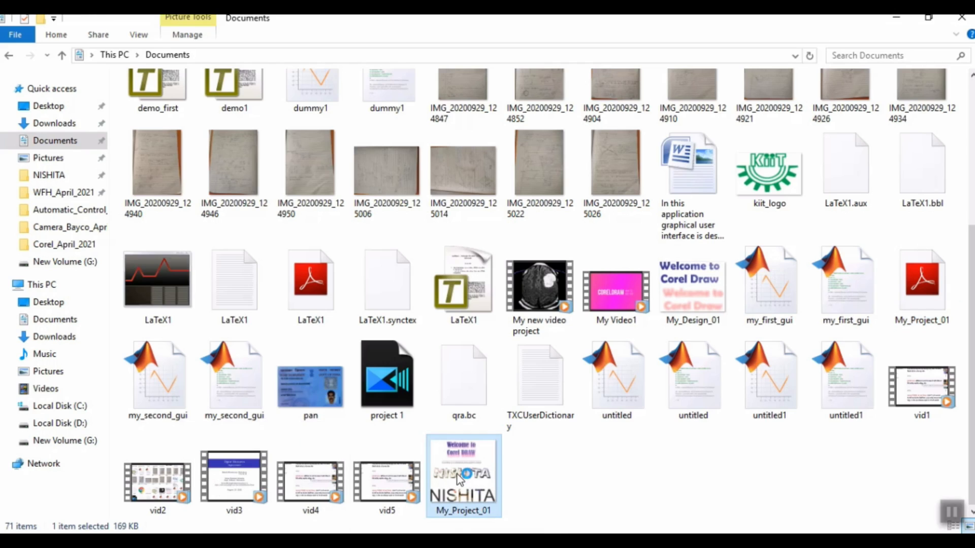
pyautogui.doubleClick(460, 479)
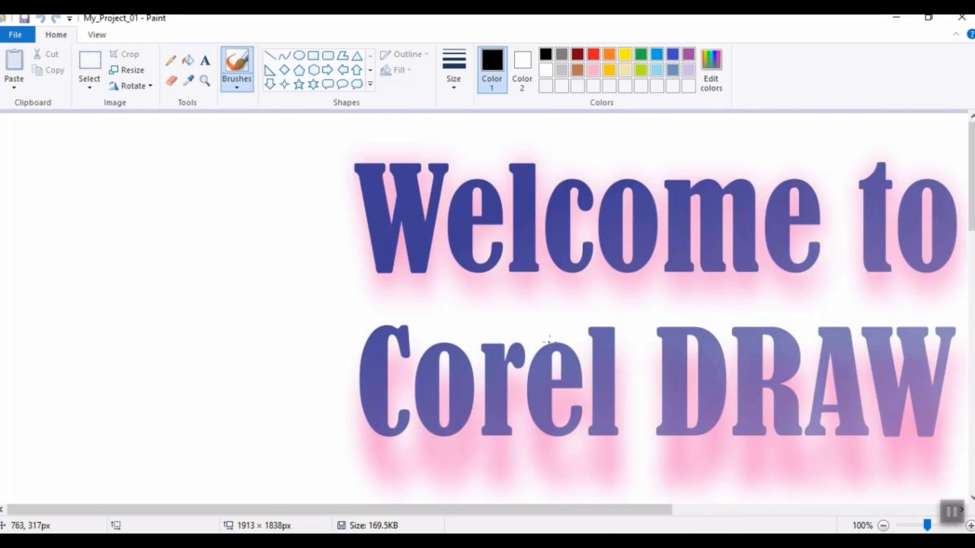
pyautogui.click(961, 16)
# - View the My_Project_01 JPEG with Microsoft Office Picture Manager, close it and return to CorelDRAW
pyautogui.doubleClick(471, 470)
pyautogui.rightClick(471, 470)
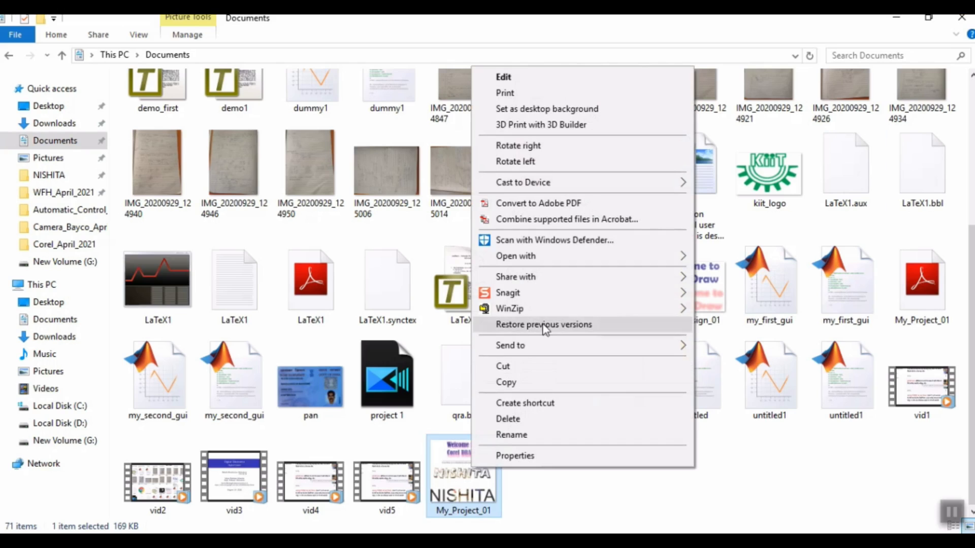
pyautogui.moveTo(508, 256)
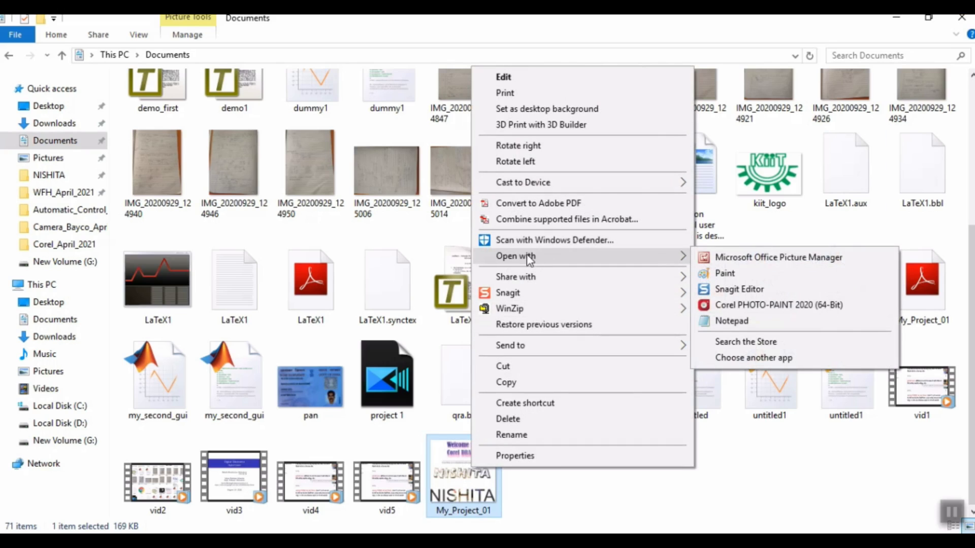
pyautogui.click(741, 255)
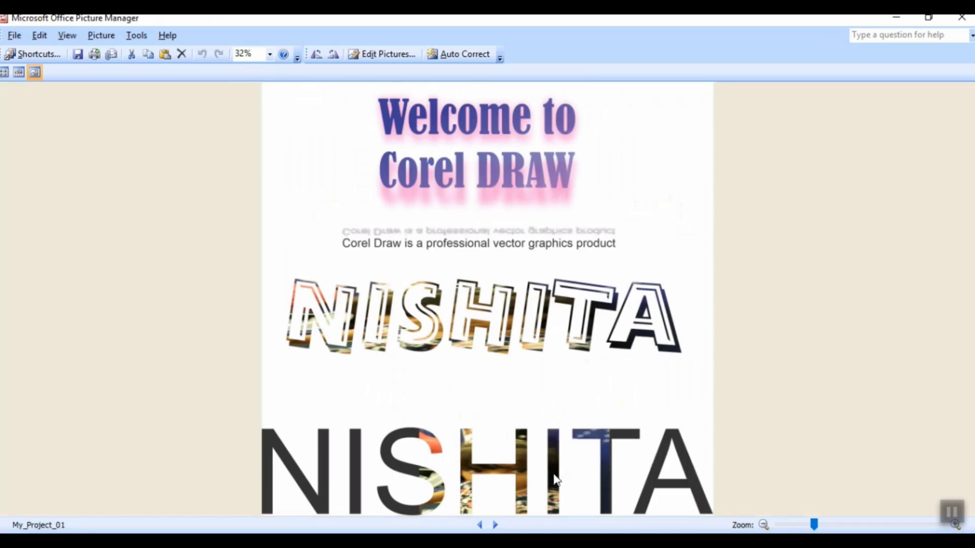
pyautogui.click(961, 17)
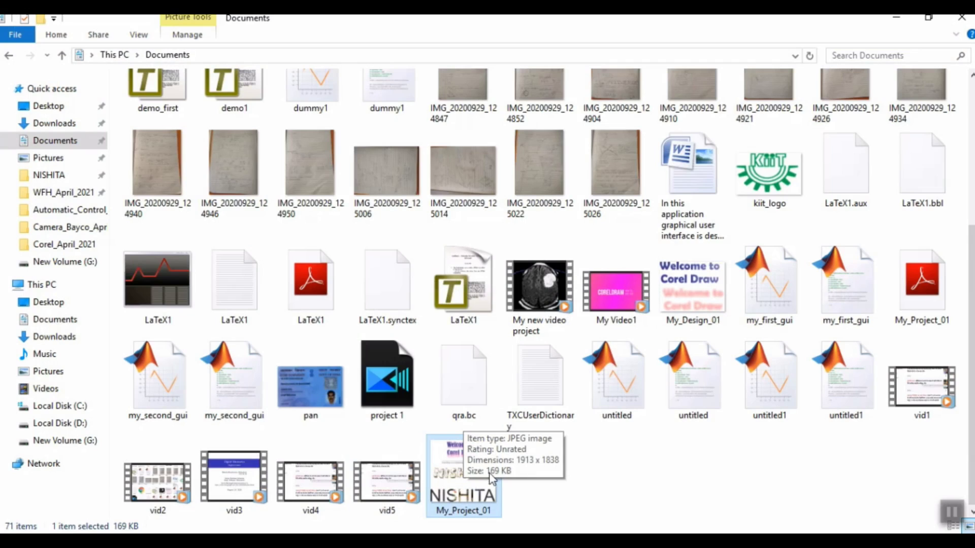
pyautogui.click(260, 542)
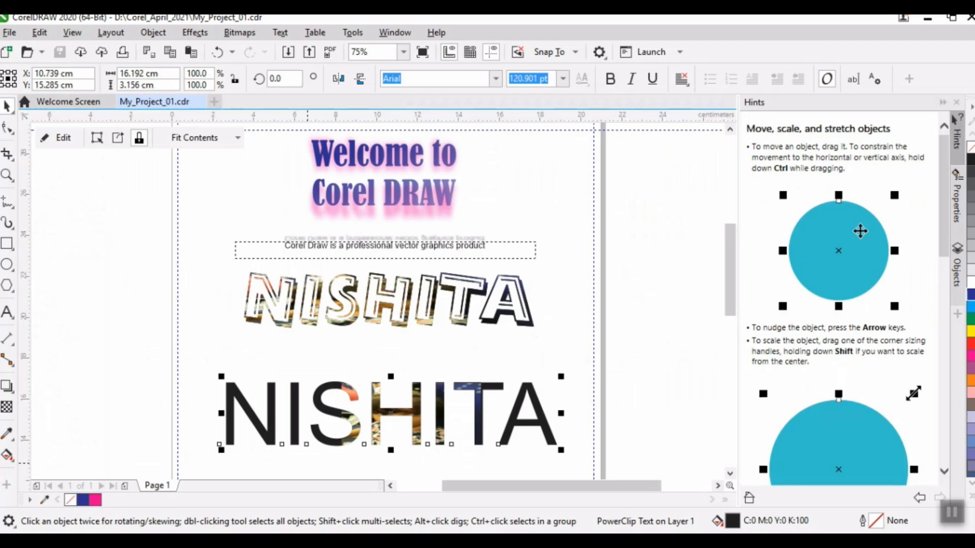